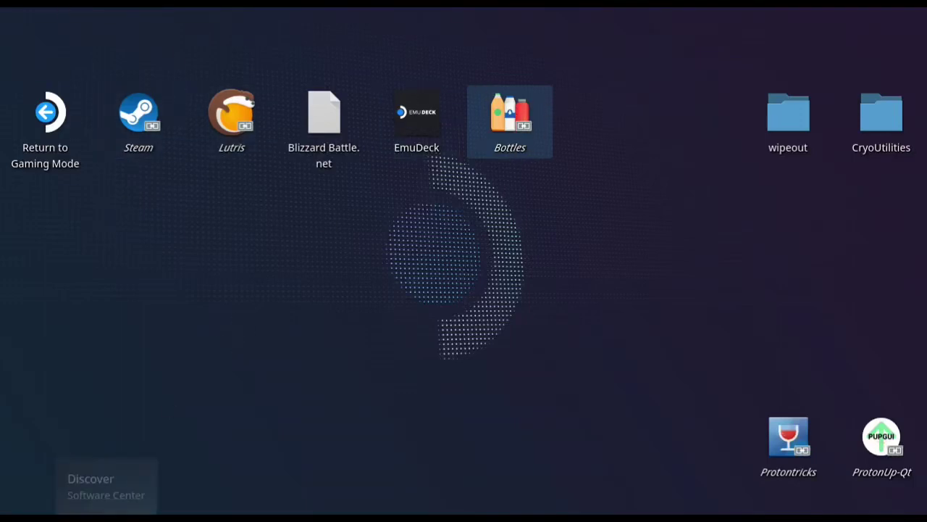
# Search Discover for 'bottles' to bring up the installed Bottles 51.6 store page
pyautogui.click(107, 511)
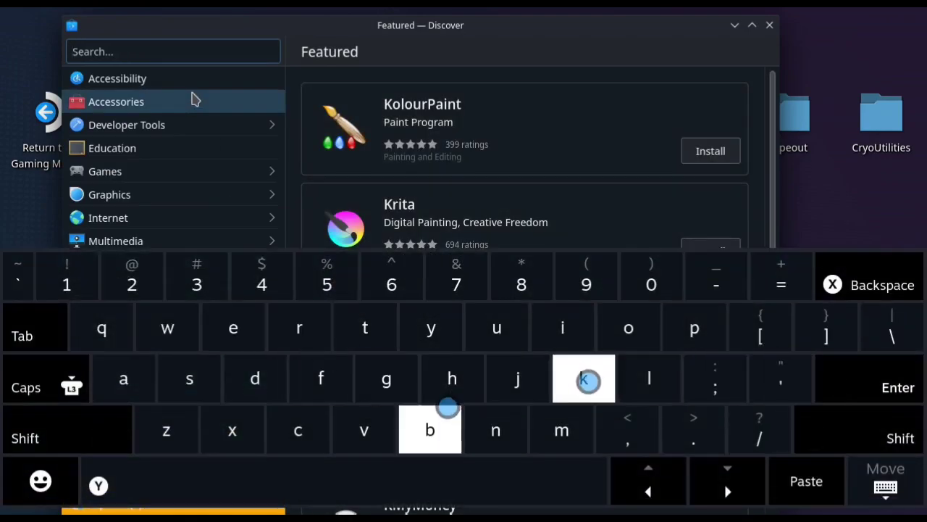
pyautogui.write('bott')
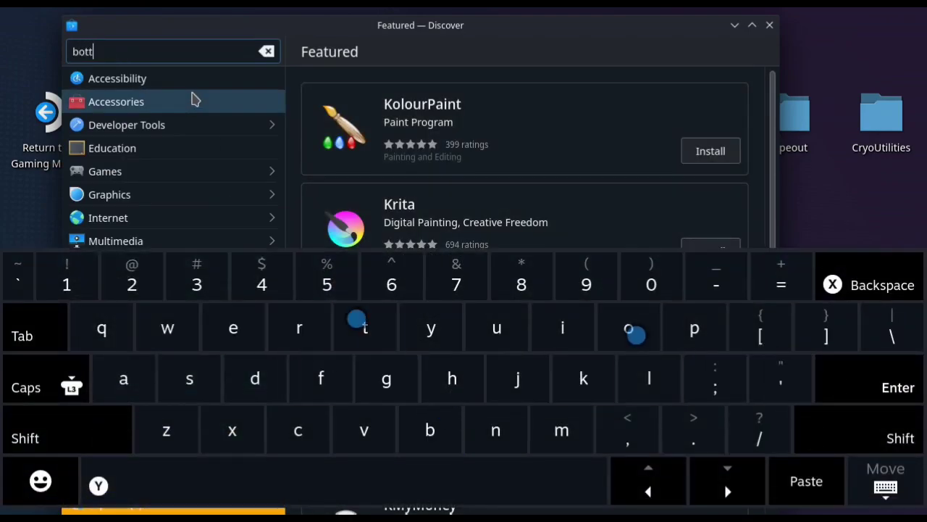
pyautogui.write('les')
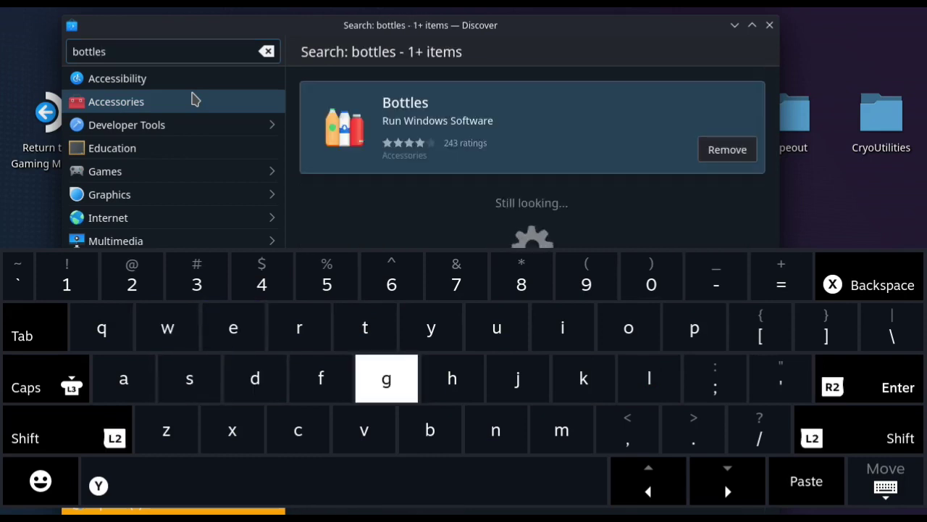
pyautogui.press('Escape')
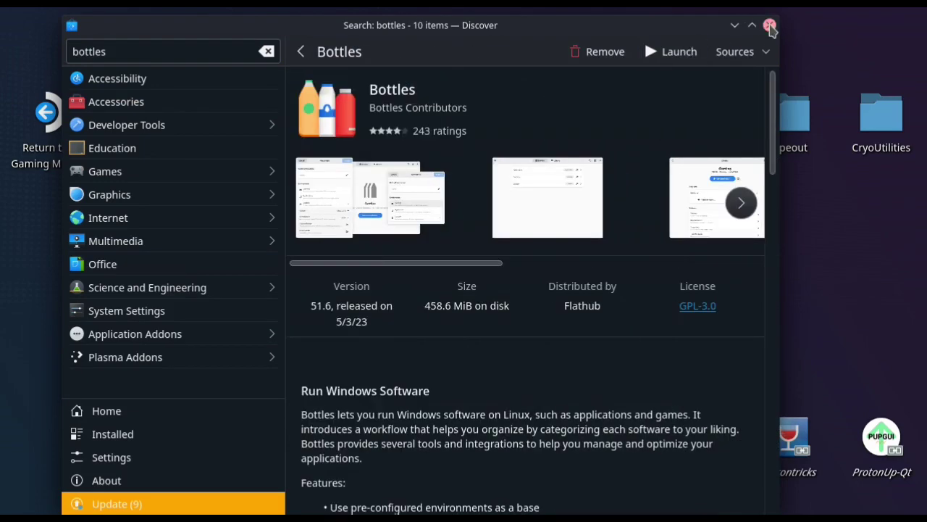
# Close Discover and cancel the accidental rename of the Bottles shortcut
pyautogui.click(770, 26)
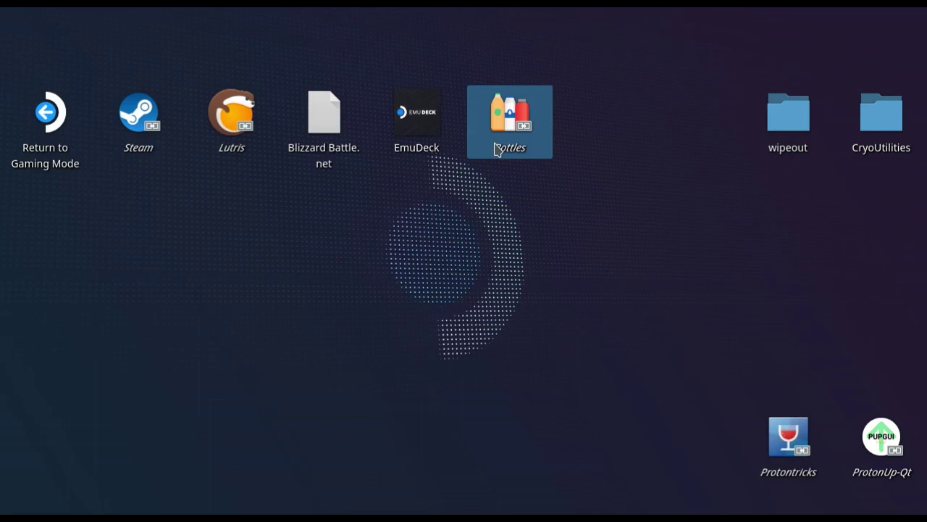
pyautogui.press('F2')
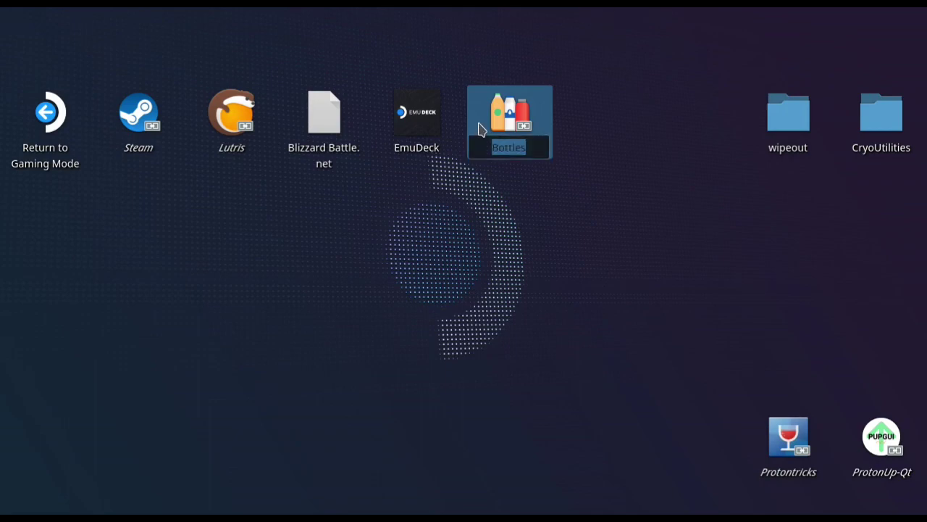
pyautogui.press('Escape')
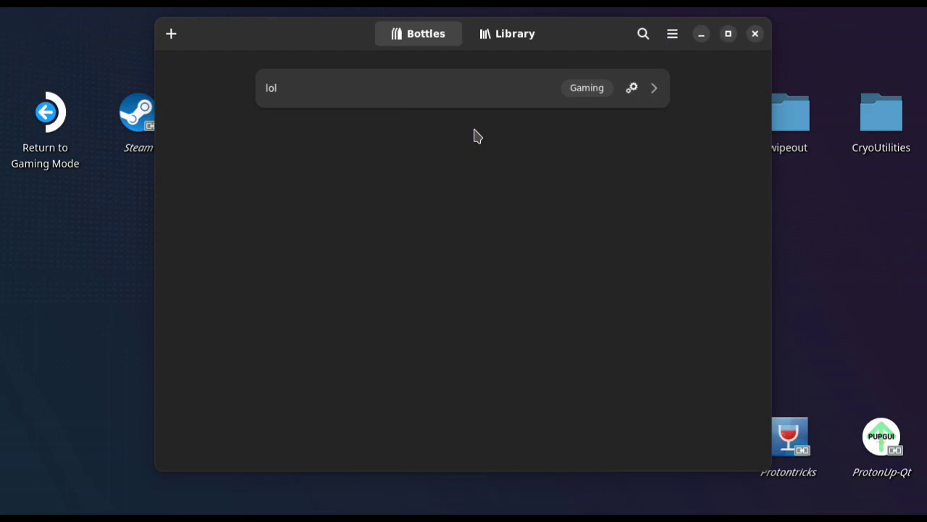
# Check Preferences > Runners for lutris-ge-lol-8.7-1 under Lutris, then close Preferences
pyautogui.click(672, 35)
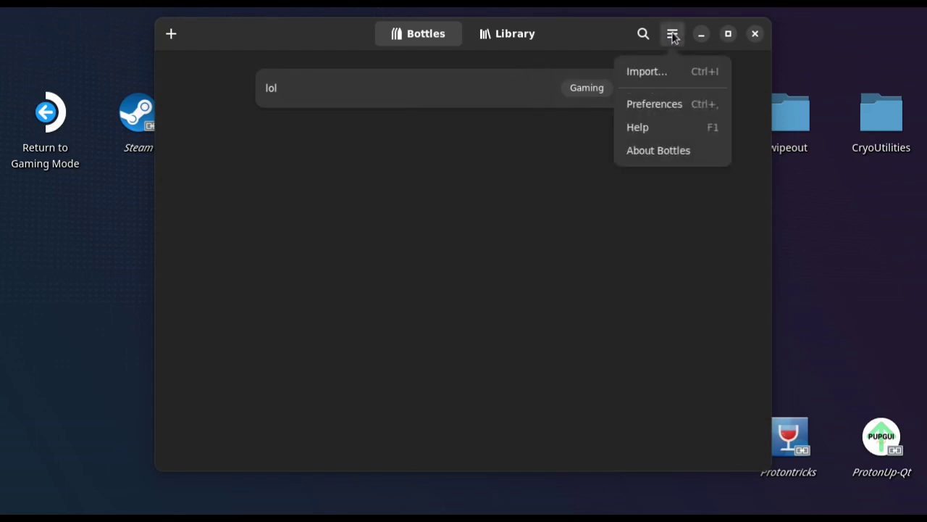
pyautogui.click(670, 107)
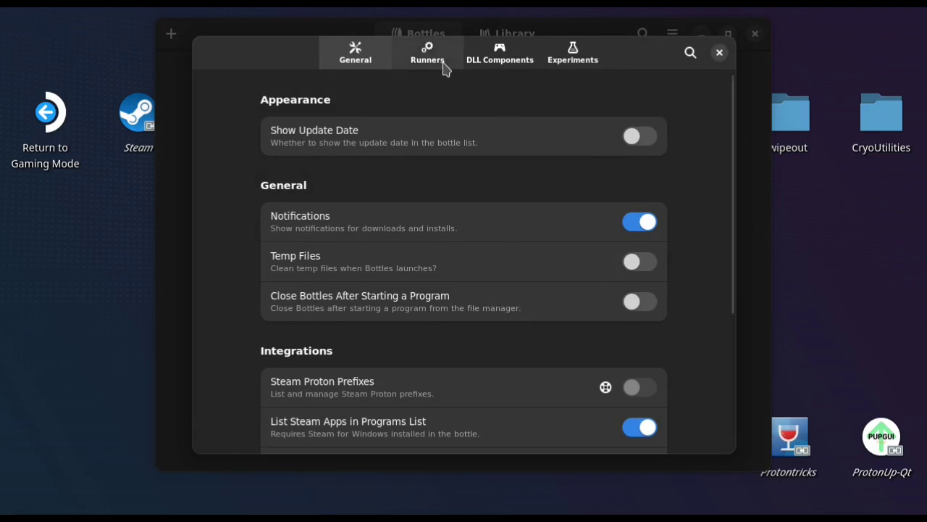
pyautogui.click(445, 67)
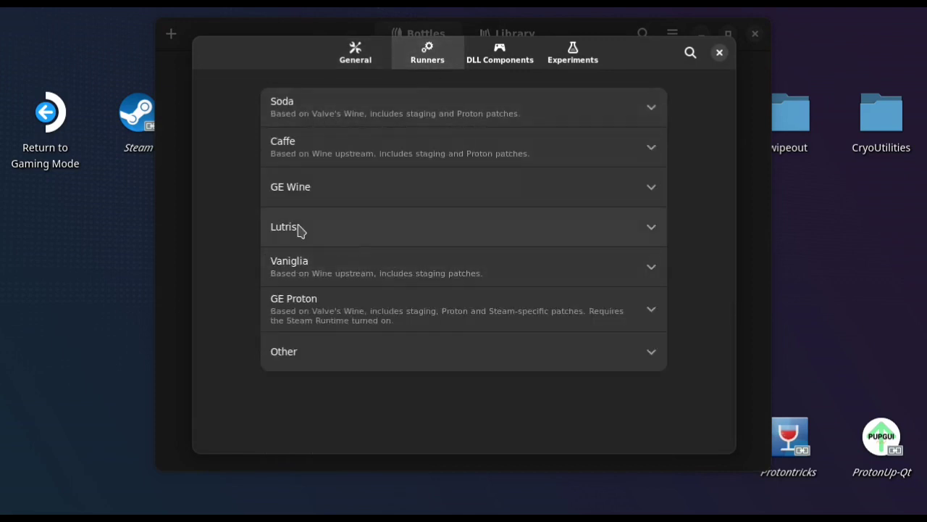
pyautogui.click(545, 235)
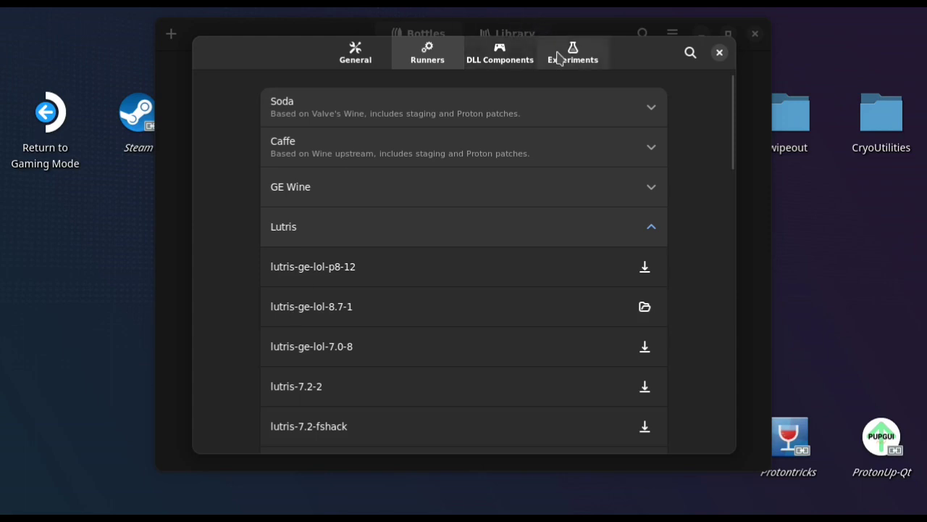
pyautogui.click(359, 57)
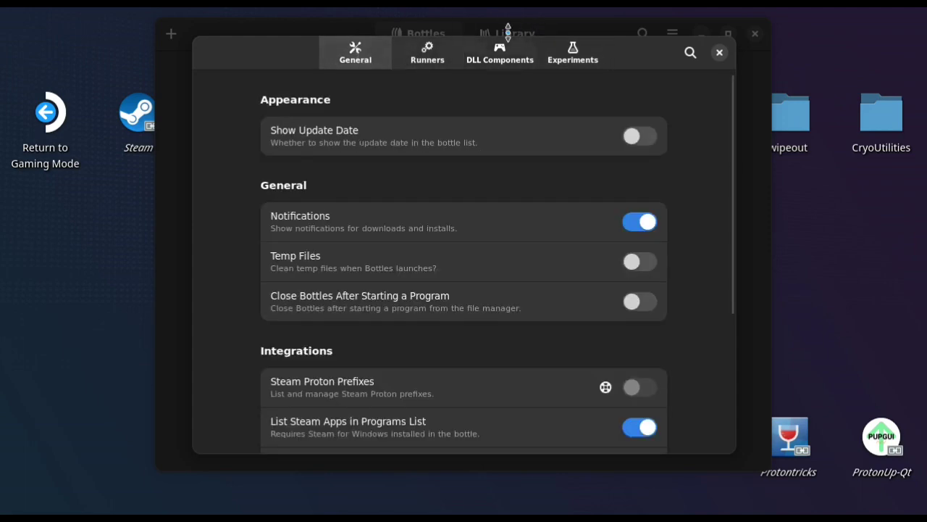
pyautogui.click(720, 54)
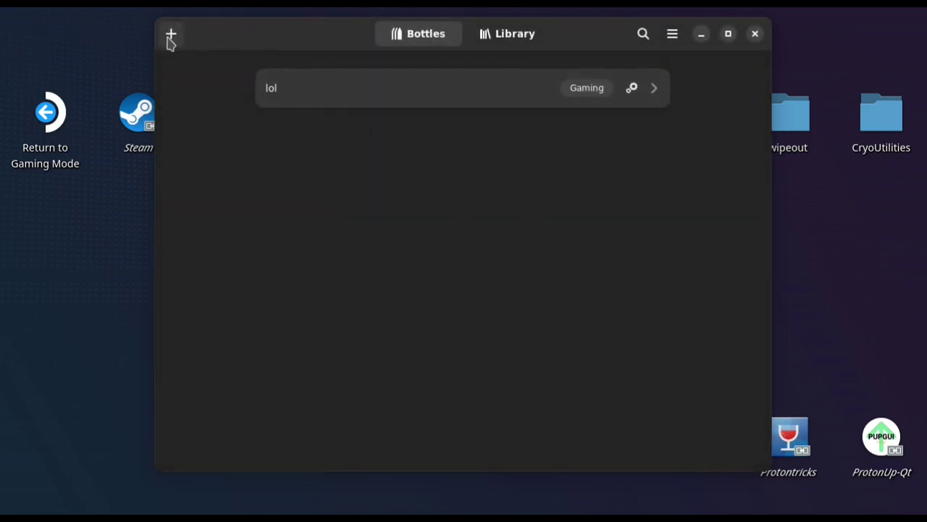
# Create a Gaming bottle named 'leauge' and open its details page
pyautogui.click(170, 36)
pyautogui.click(316, 261)
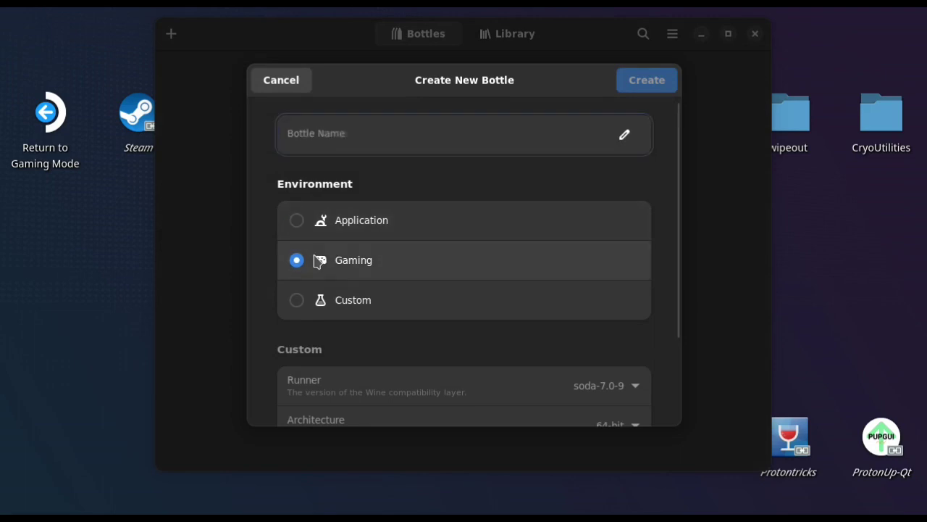
pyautogui.click(328, 145)
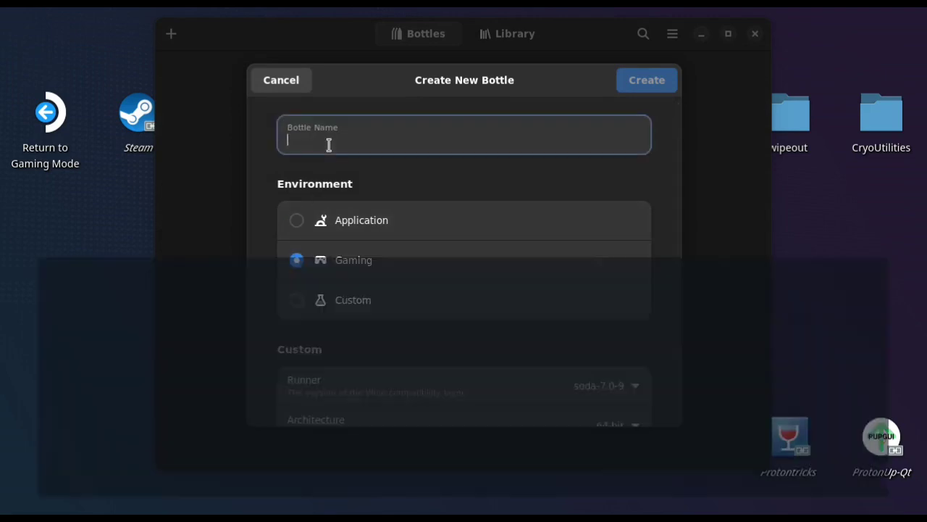
pyautogui.write('d')
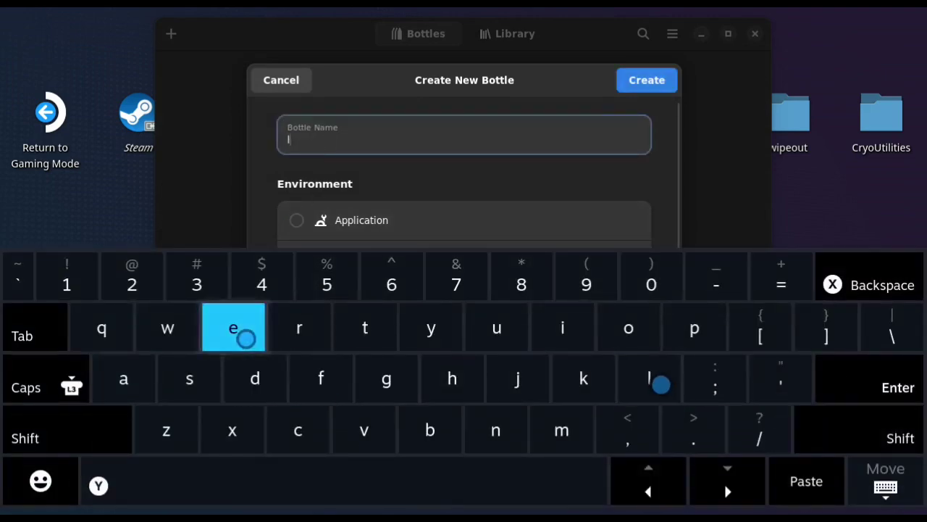
pyautogui.write('eau')
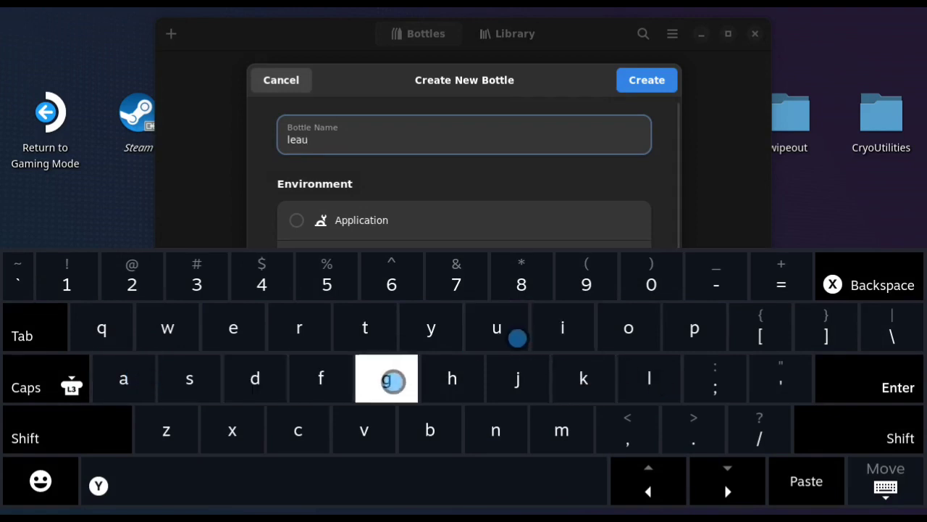
pyautogui.write('ge')
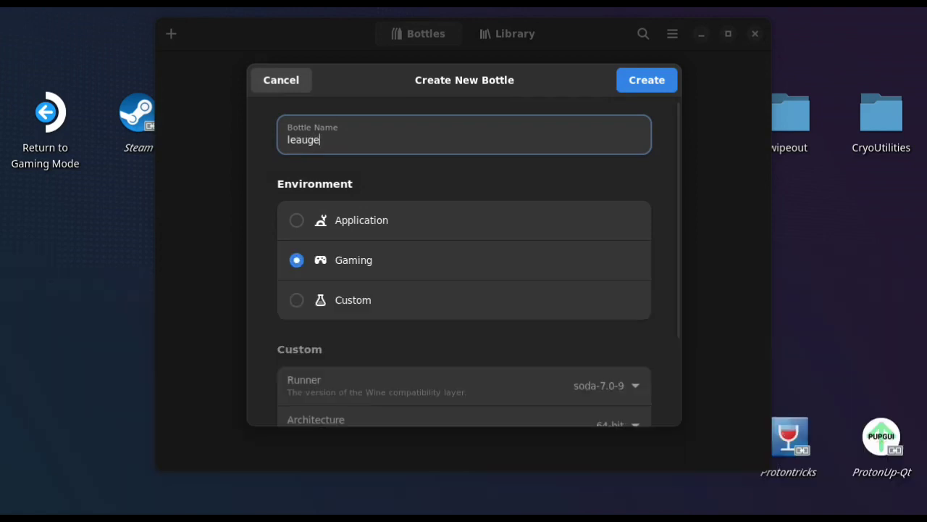
pyautogui.click(634, 81)
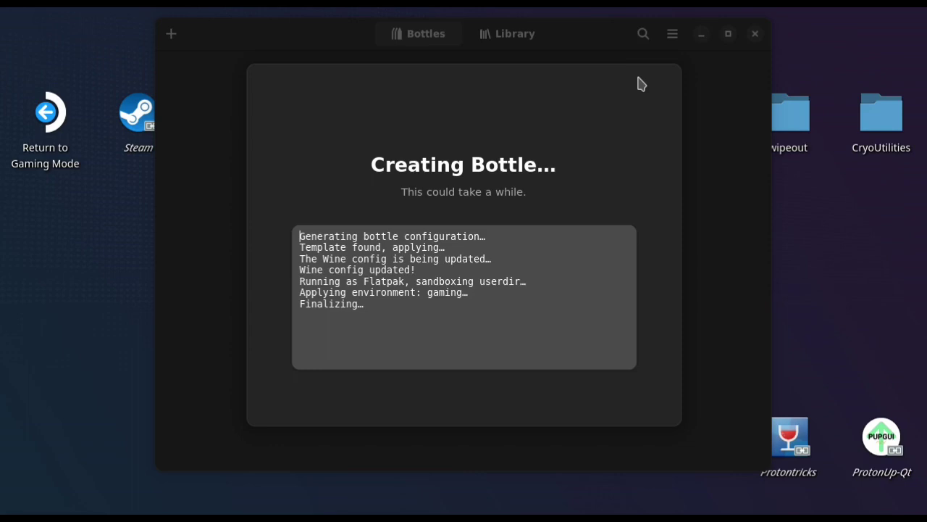
pyautogui.click(469, 371)
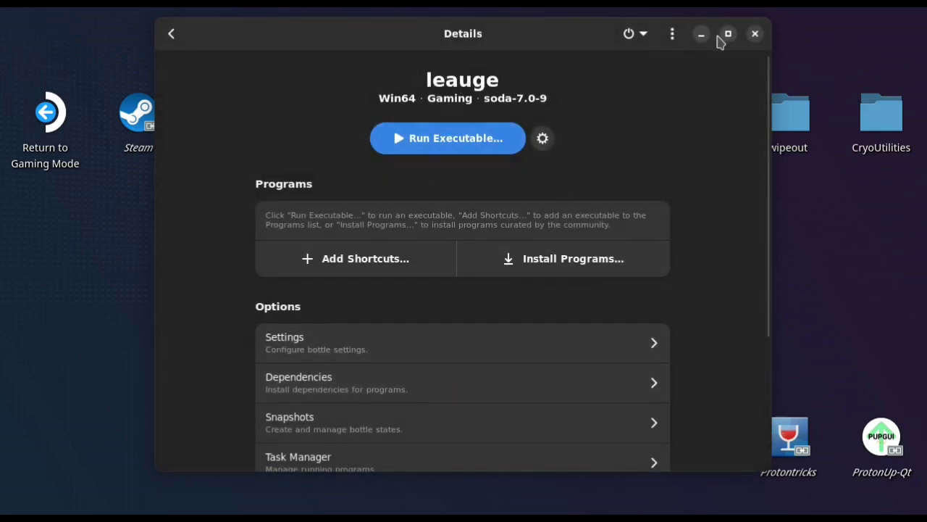
# Switch the leauge bottle's runner to lutris-ge-lol-8.7-1 in its settings
pyautogui.click(670, 34)
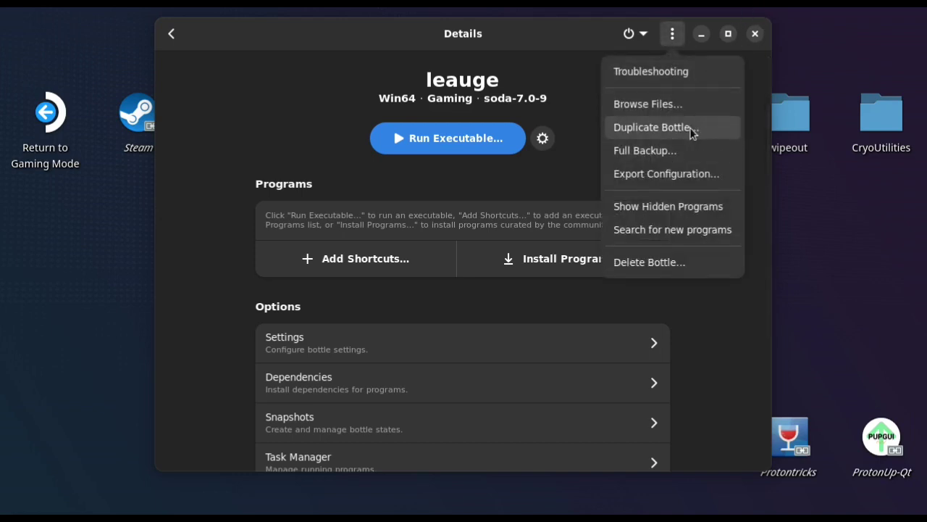
pyautogui.click(550, 141)
pyautogui.click(551, 141)
pyautogui.click(640, 150)
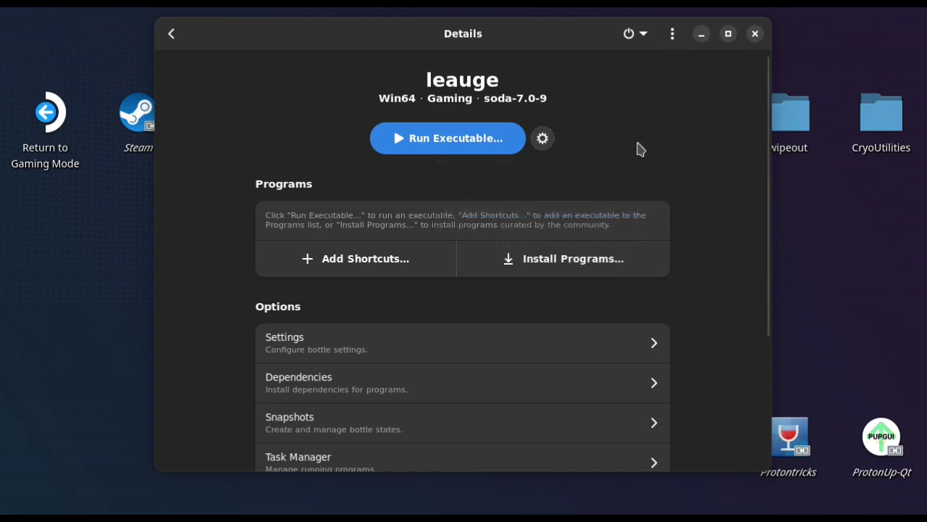
pyautogui.click(558, 335)
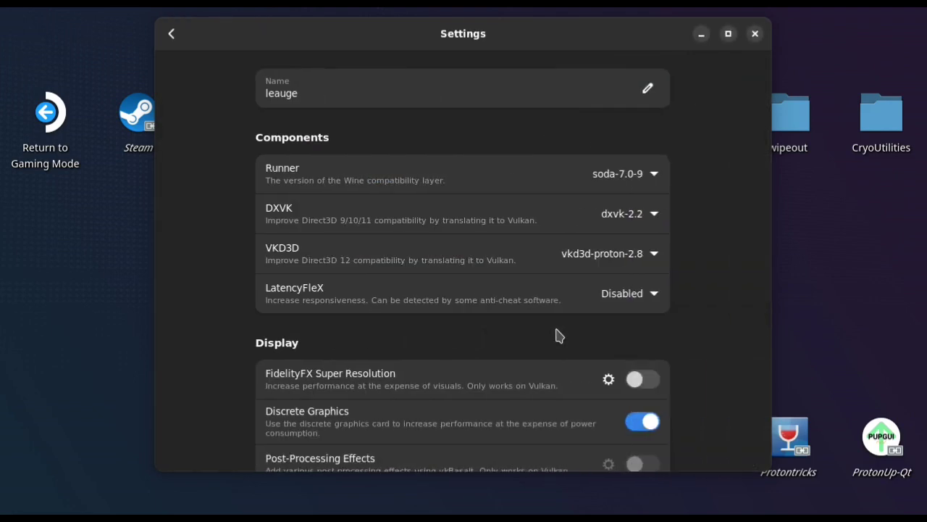
pyautogui.click(470, 176)
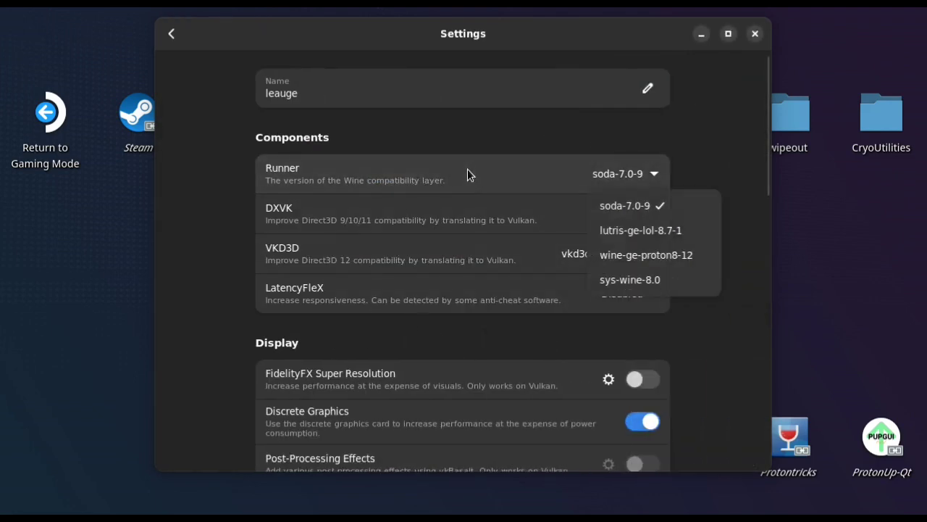
pyautogui.click(621, 229)
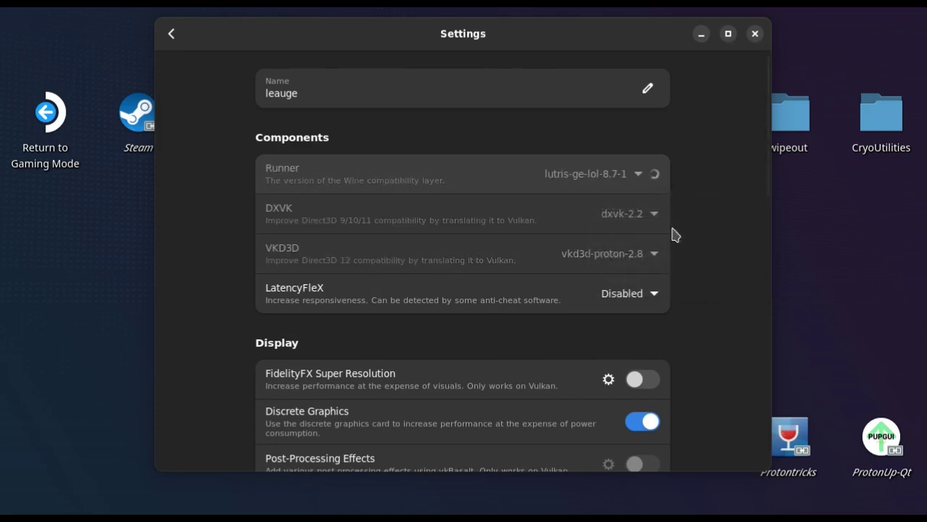
# Enable Feral GameMode and set synchronization to Fsync, then return to the bottle details
pyautogui.scroll(-5, 765, 177)
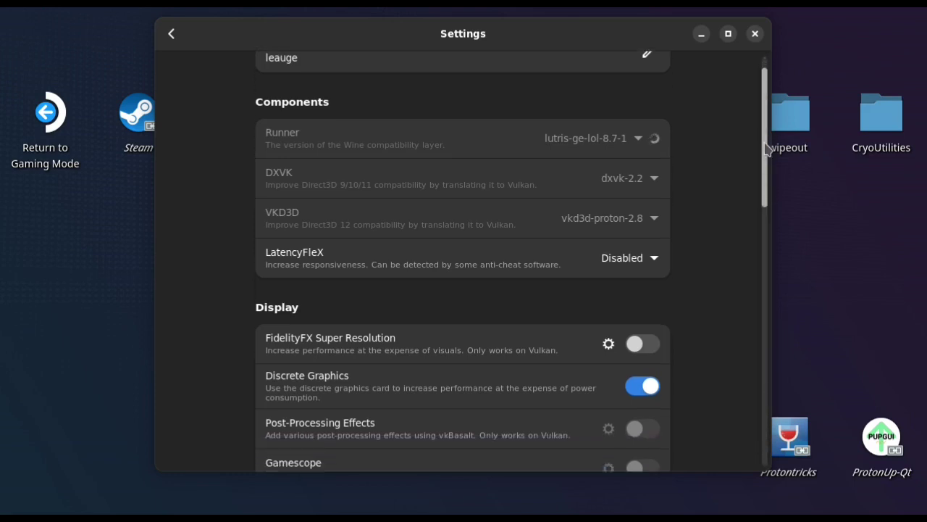
pyautogui.moveTo(765, 207); pyautogui.dragTo(741, 386)
pyautogui.click(654, 215)
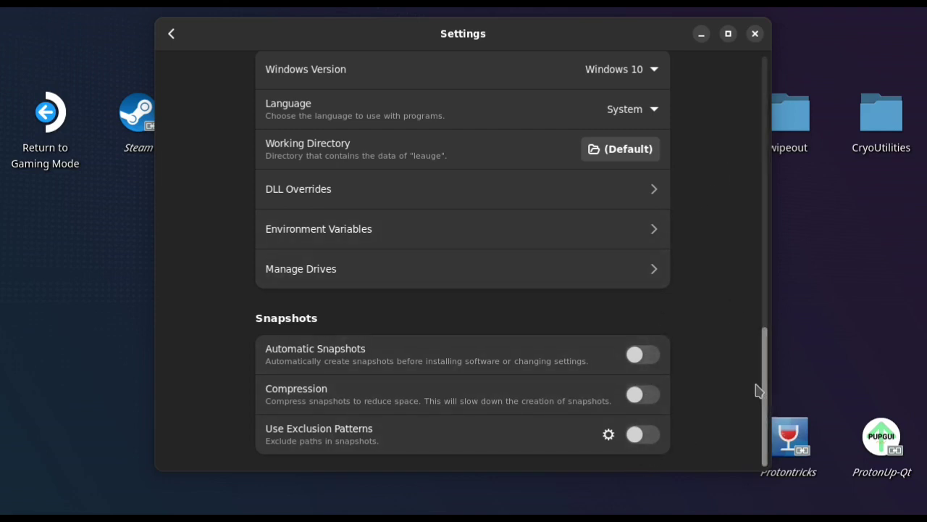
pyautogui.moveTo(762, 402); pyautogui.dragTo(786, 306)
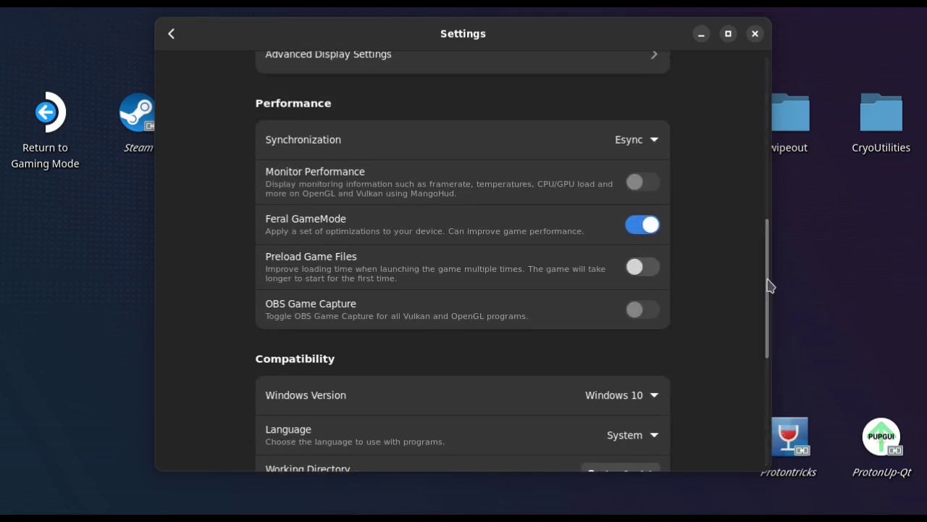
pyautogui.click(661, 142)
pyautogui.click(642, 224)
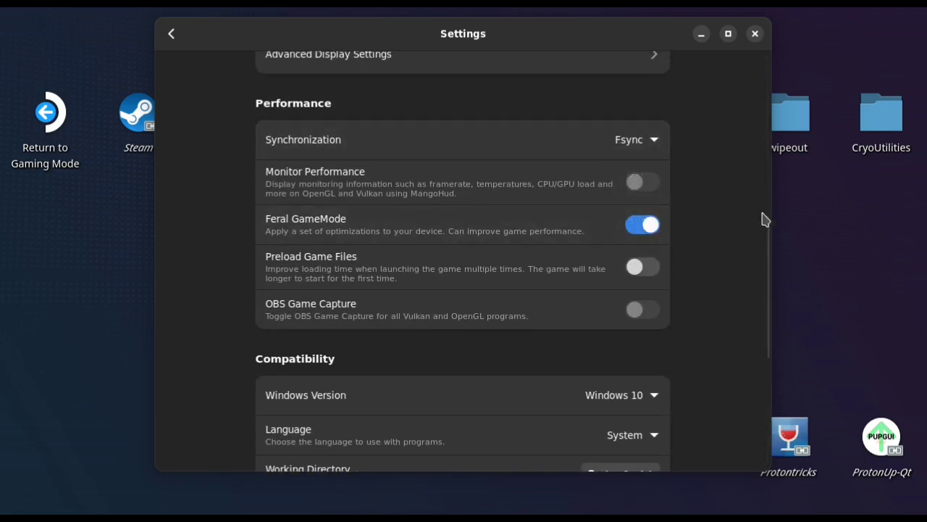
pyautogui.click(168, 35)
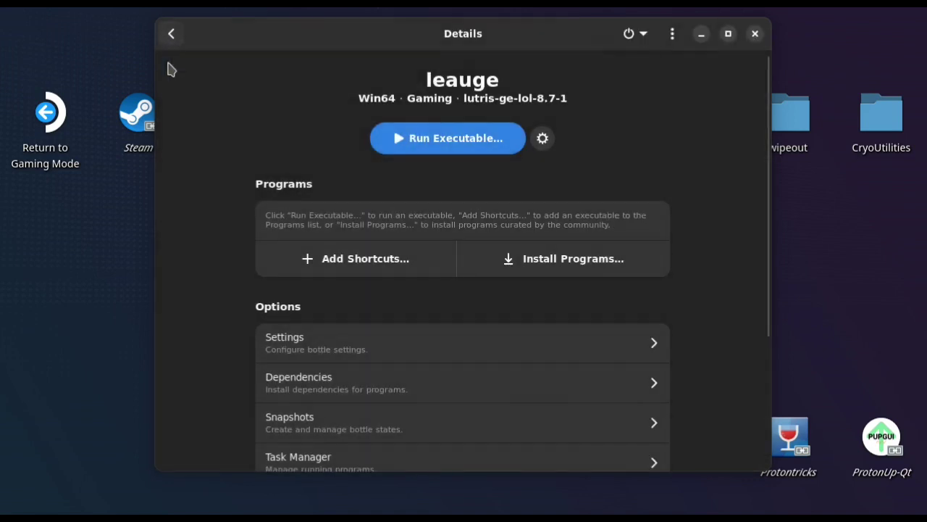
# Quit Bottles and set the League sign-up page region to Oceania (English)
pyautogui.click(172, 36)
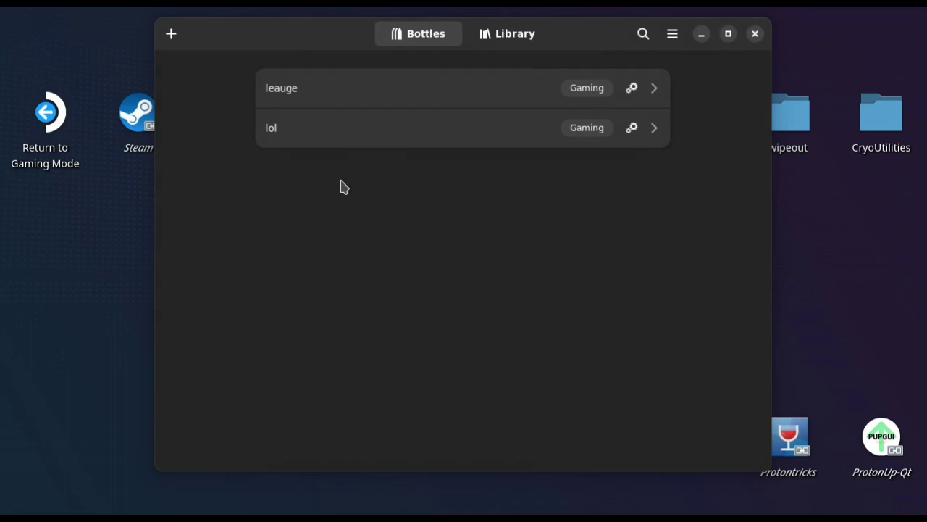
pyautogui.hotkey('ctrl', 'q')
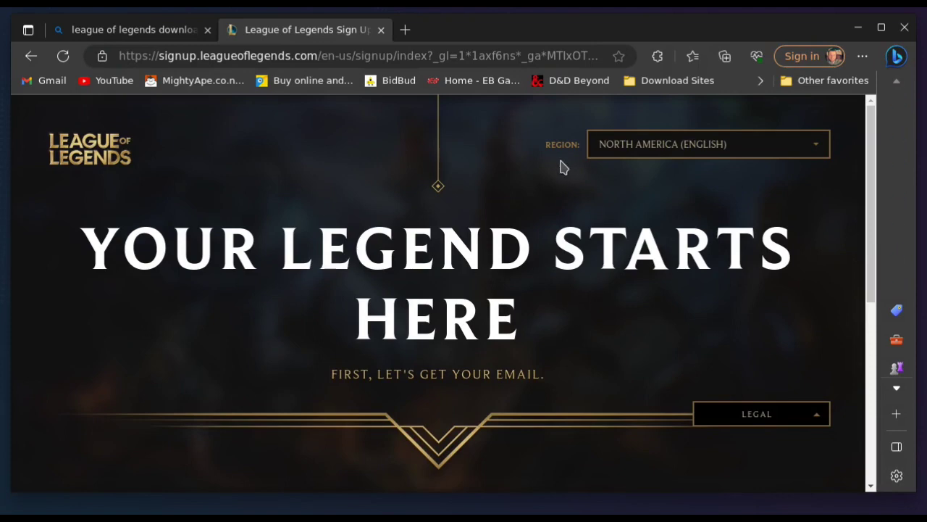
pyautogui.click(635, 144)
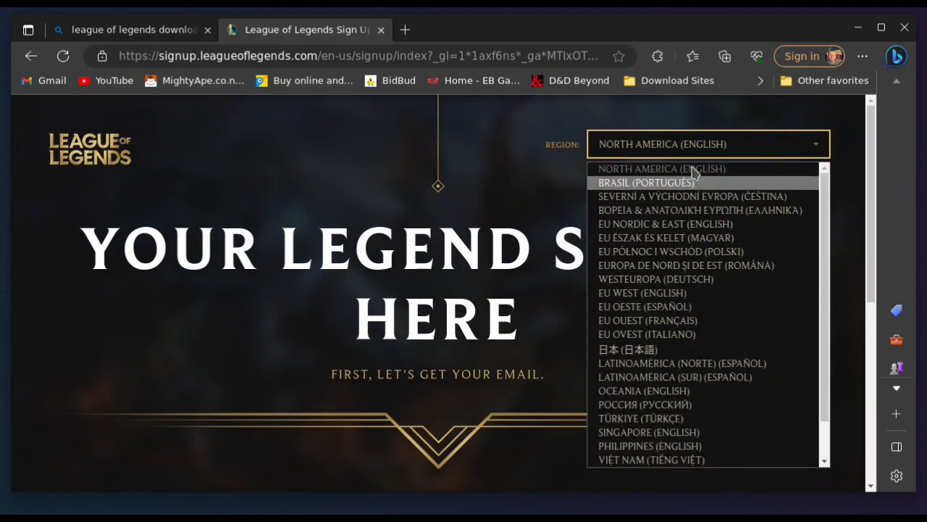
pyautogui.click(693, 395)
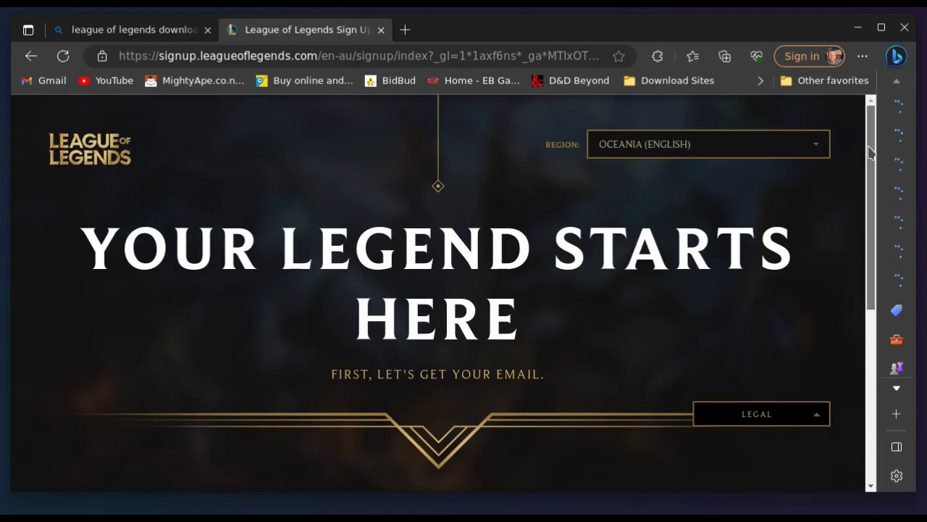
pyautogui.moveTo(871, 153); pyautogui.dragTo(878, 292)
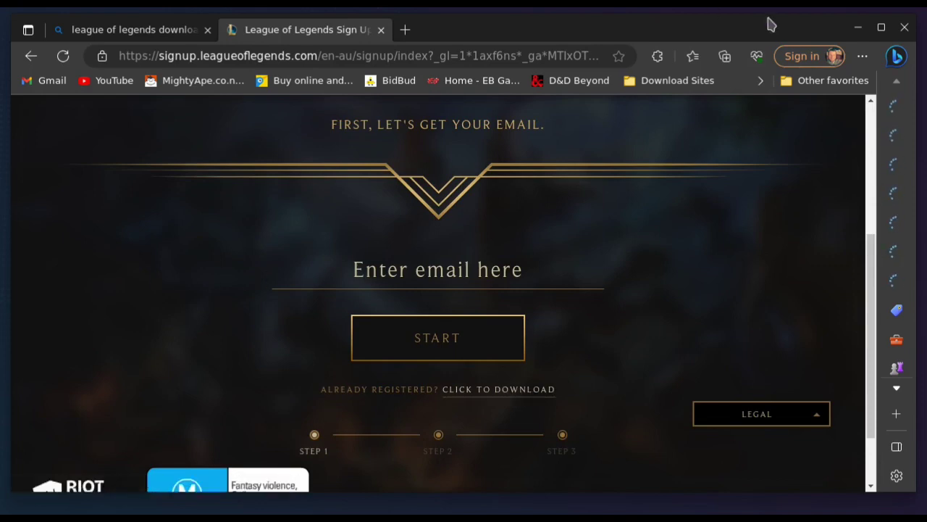
# Run 'Install League of Legends oc1.exe' from Downloads inside the leauge bottle
pyautogui.click(903, 31)
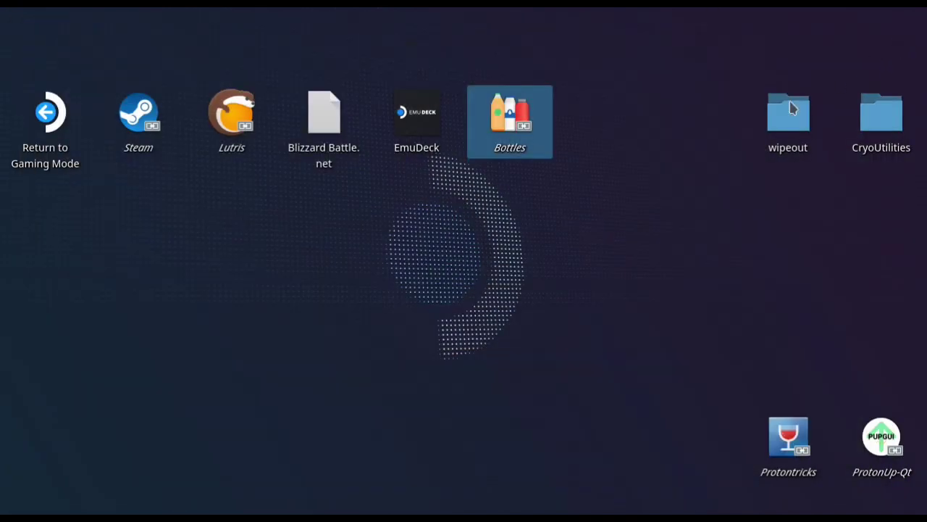
pyautogui.click(515, 125)
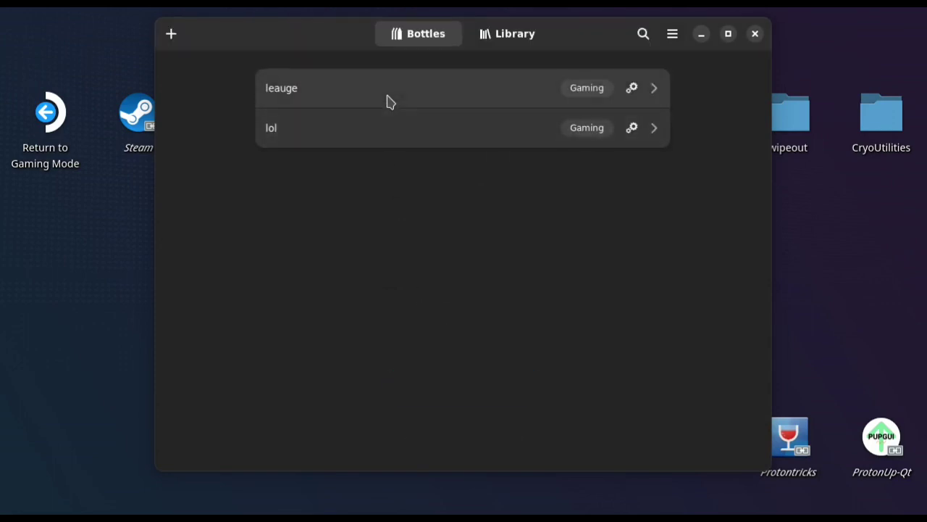
pyautogui.click(387, 102)
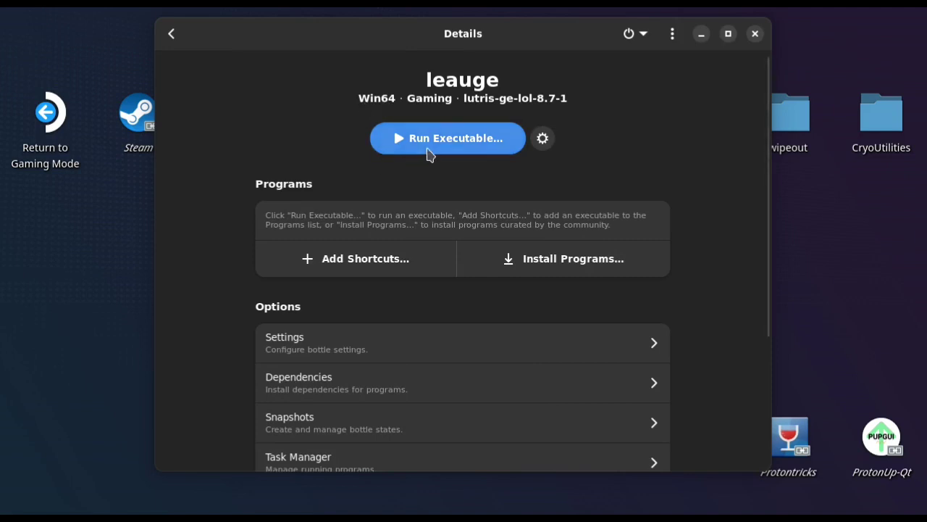
pyautogui.click(427, 148)
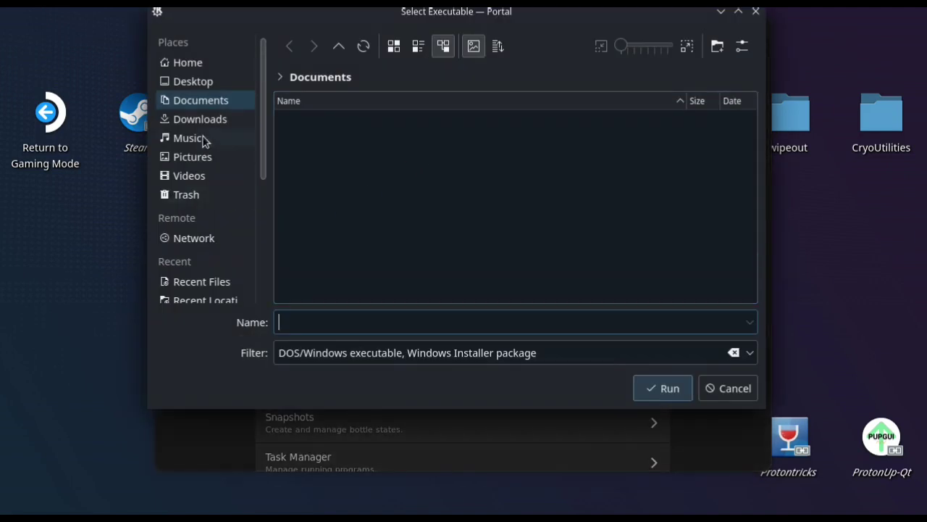
pyautogui.click(207, 120)
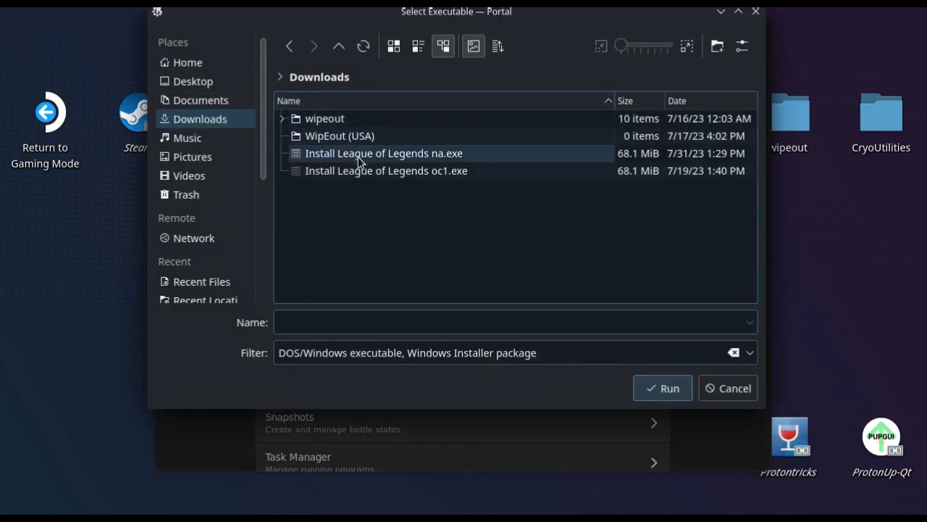
pyautogui.click(352, 171)
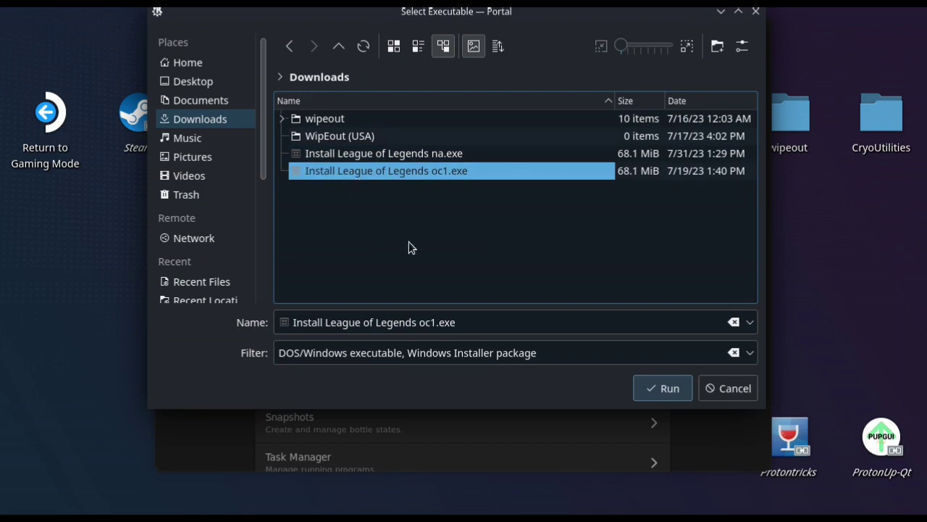
pyautogui.click(665, 387)
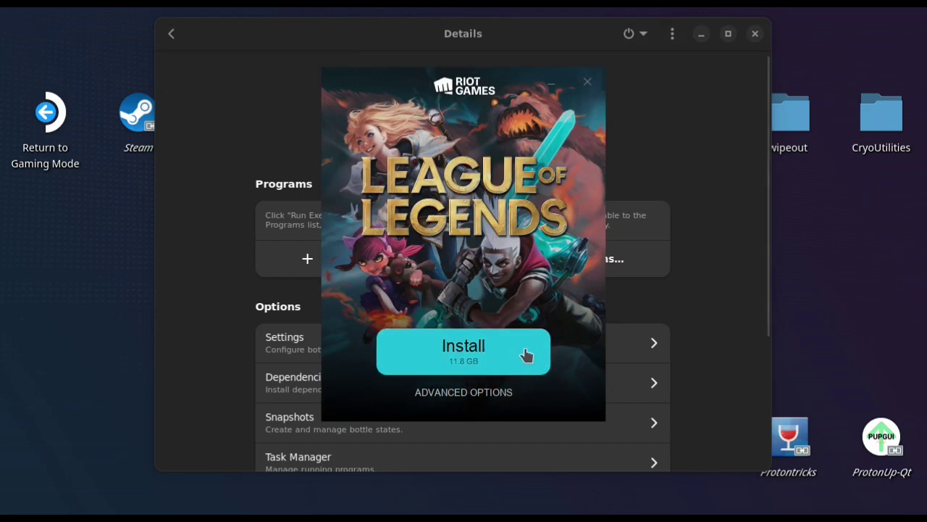
# Start the League of Legends installation from the installer window
pyautogui.click(527, 355)
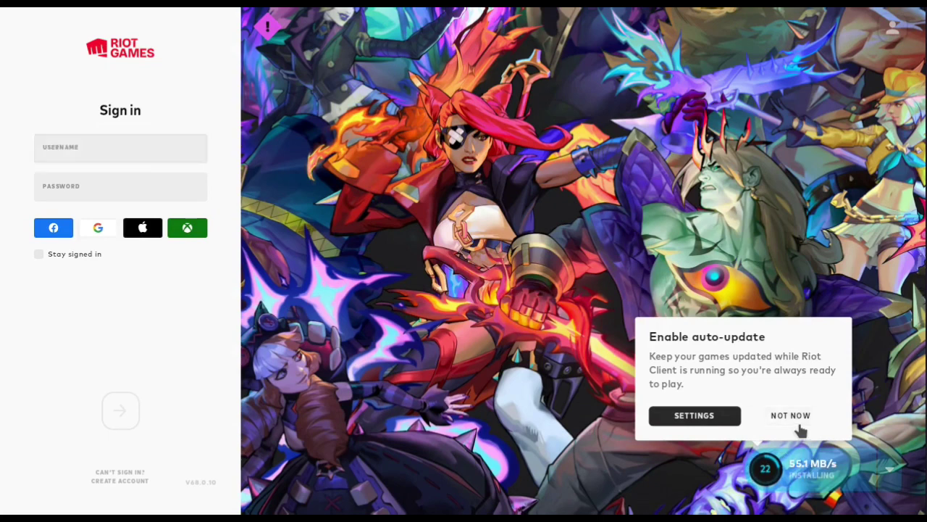
# Dismiss the auto-update prompt and sign in with the account username and password
pyautogui.click(800, 429)
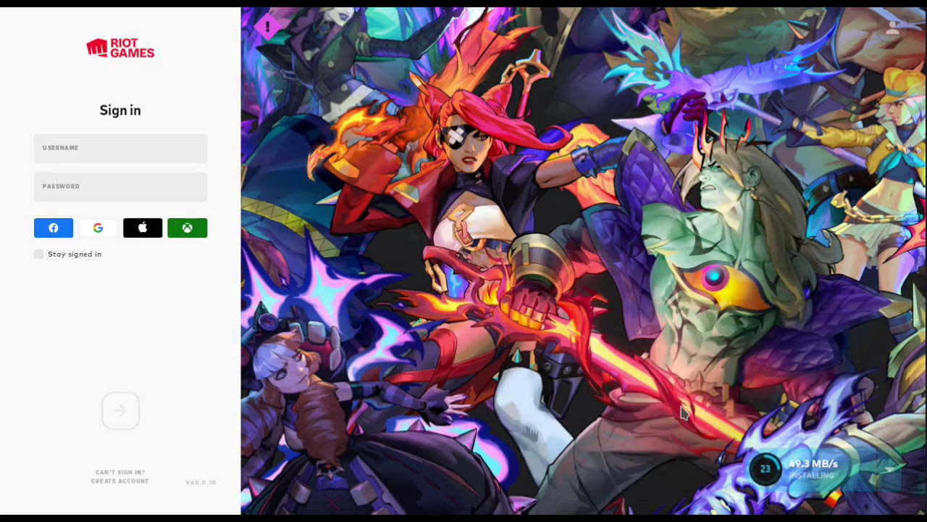
pyautogui.click(125, 155)
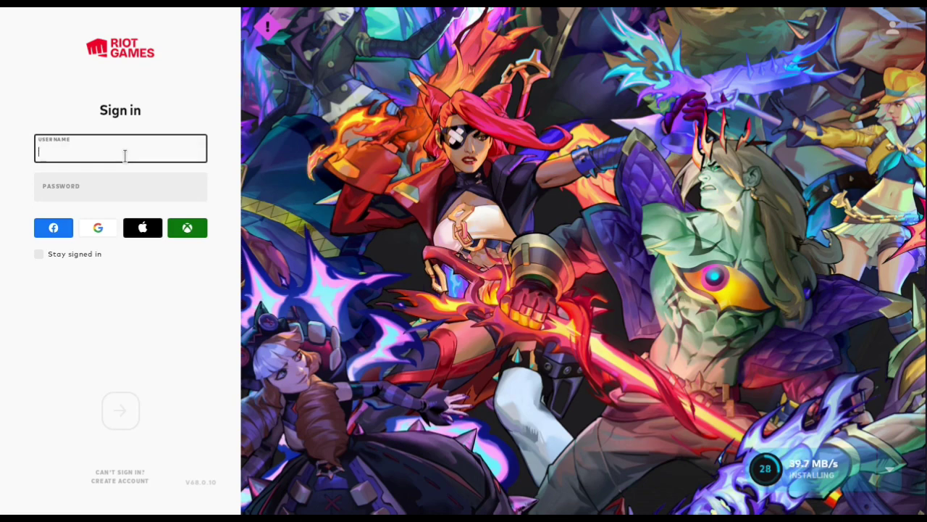
pyautogui.press('super+x')
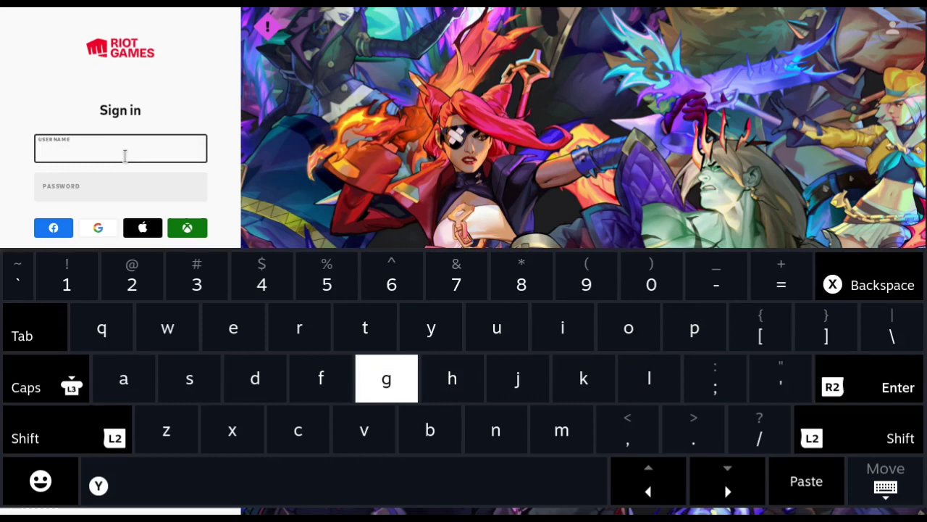
pyautogui.press('shift')
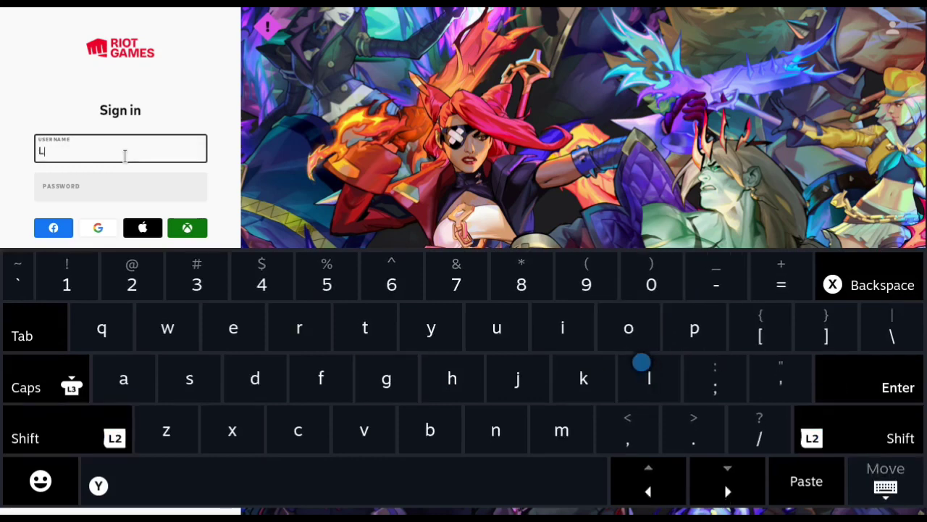
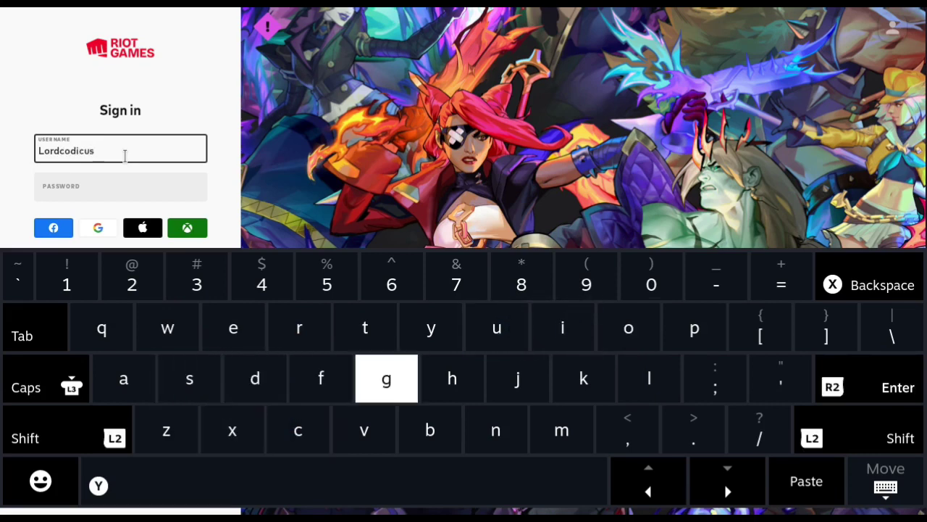
pyautogui.press('Escape')
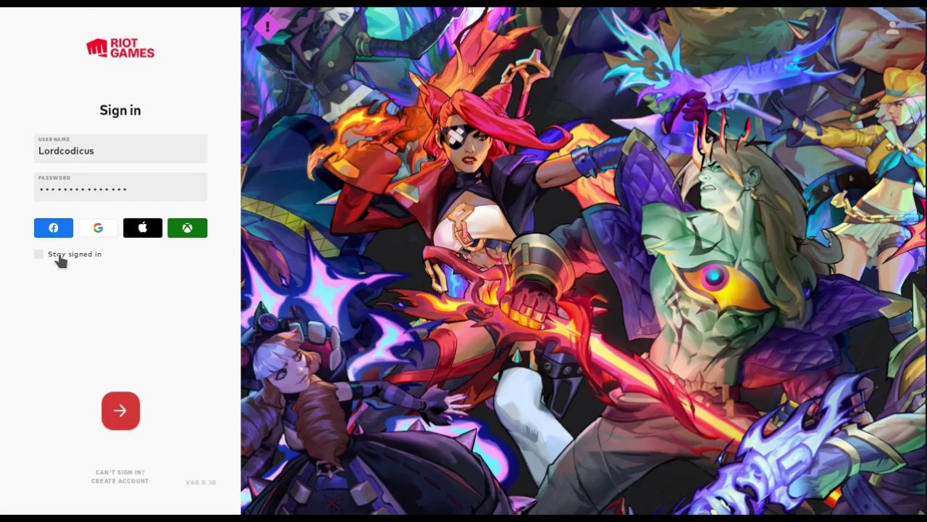
pyautogui.click(40, 255)
pyautogui.click(40, 255)
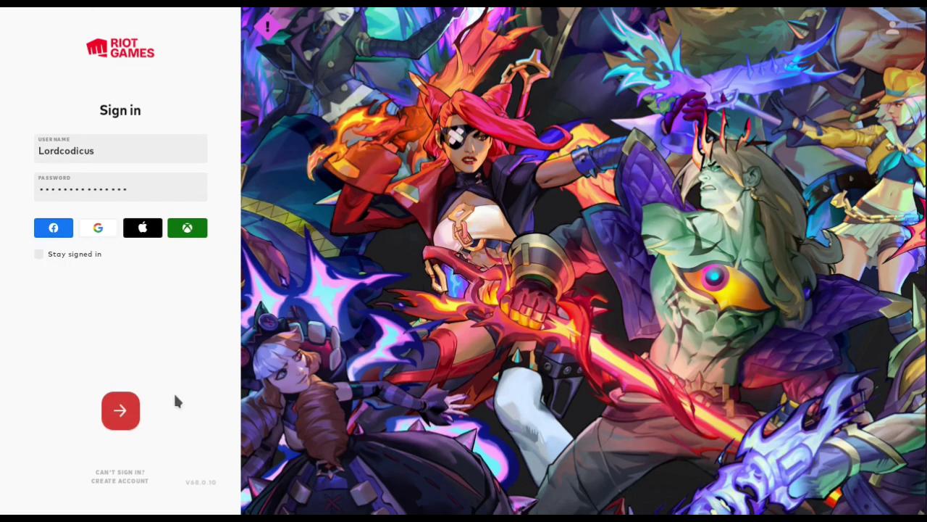
pyautogui.click(106, 414)
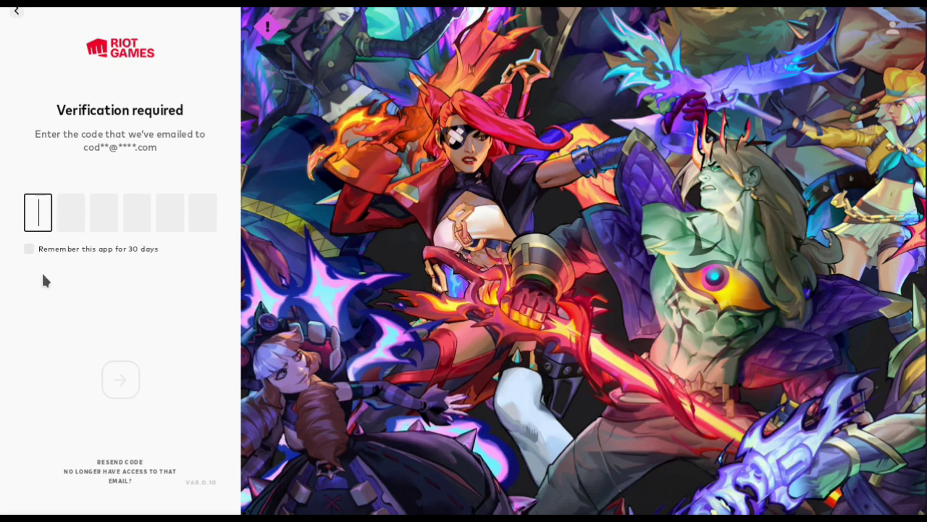
# Tick Remember this app for 30 days and enter the emailed verification code
pyautogui.click(33, 251)
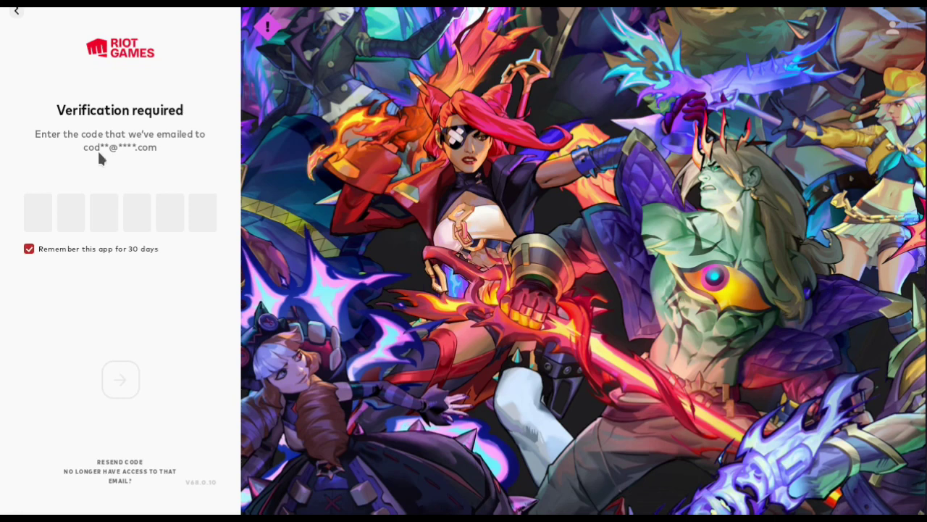
pyautogui.click(39, 208)
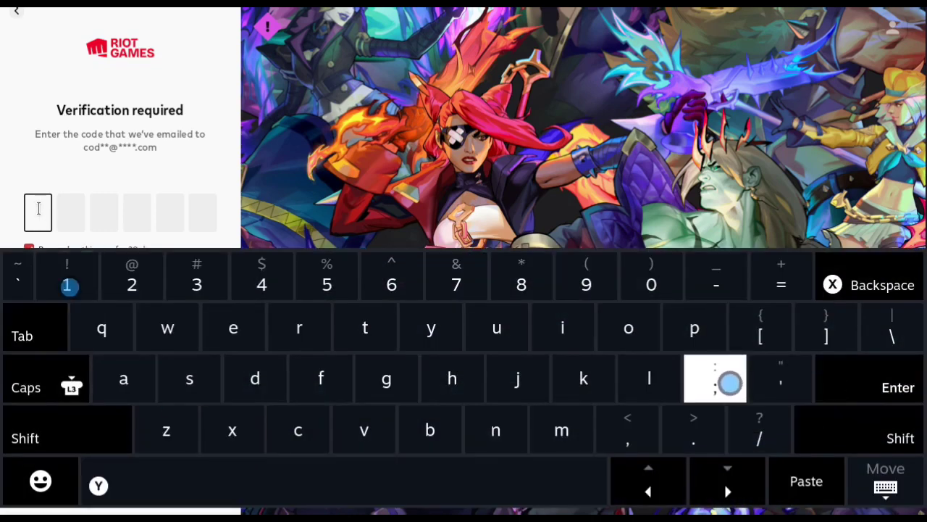
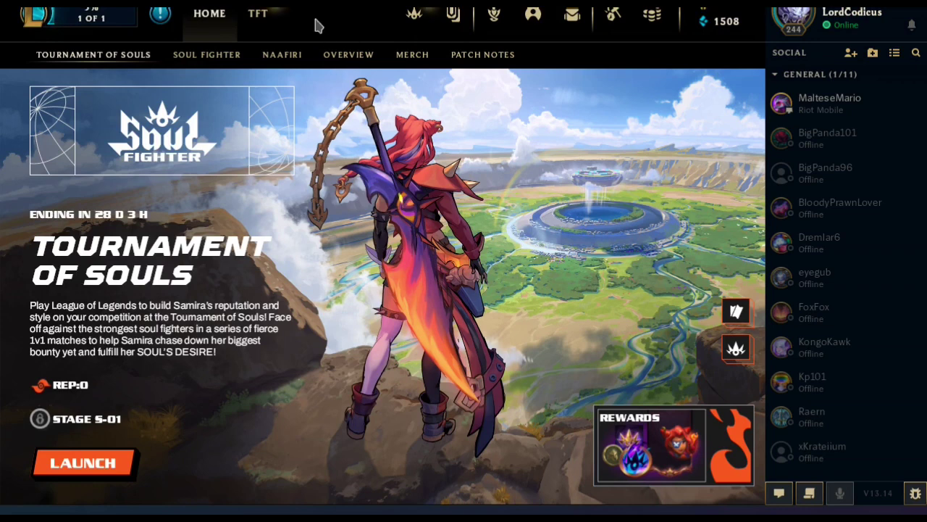
# Inspect the League client's download progress widget for speed and time remaining
pyautogui.moveTo(86, 22)
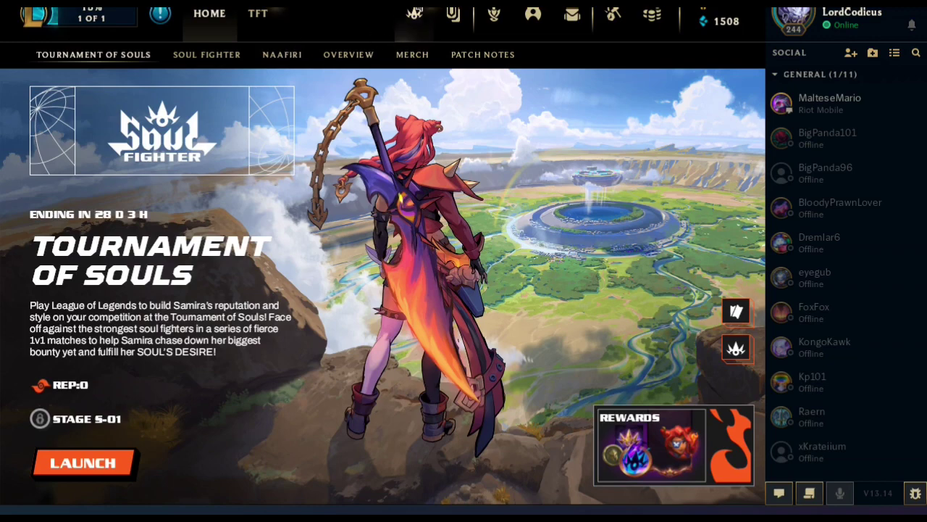
pyautogui.moveTo(157, 15)
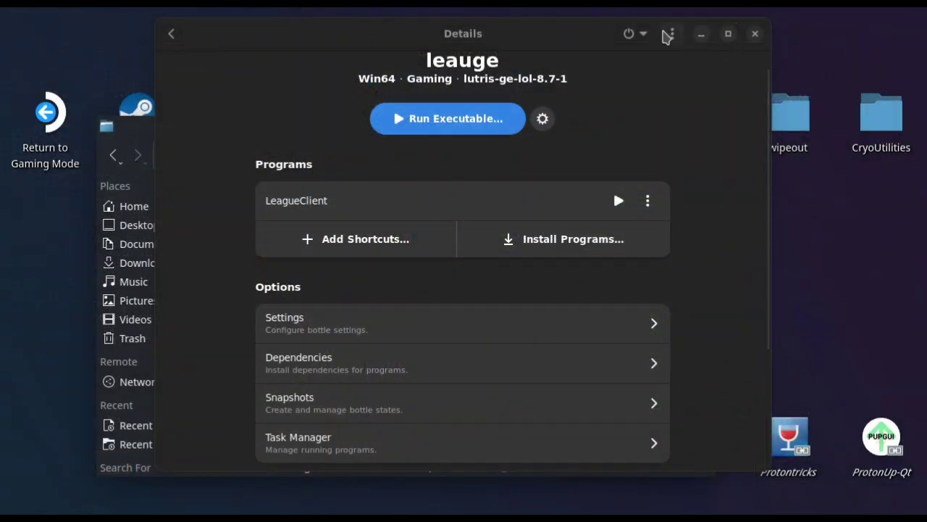
# Browse the bottle's files and open the Riot Games > League of Legends folder in Dolphin
pyautogui.click(669, 34)
pyautogui.click(683, 112)
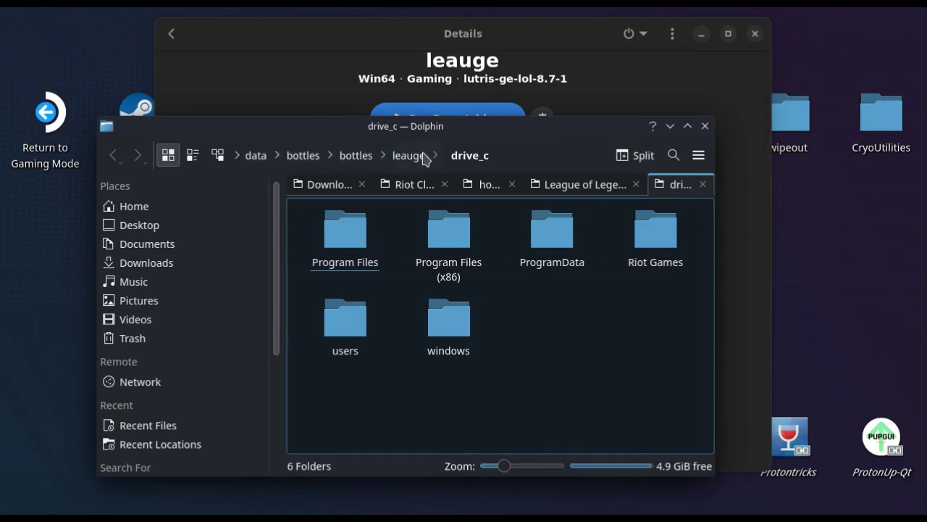
pyautogui.click(654, 247)
pyautogui.doubleClick(654, 246)
pyautogui.doubleClick(338, 282)
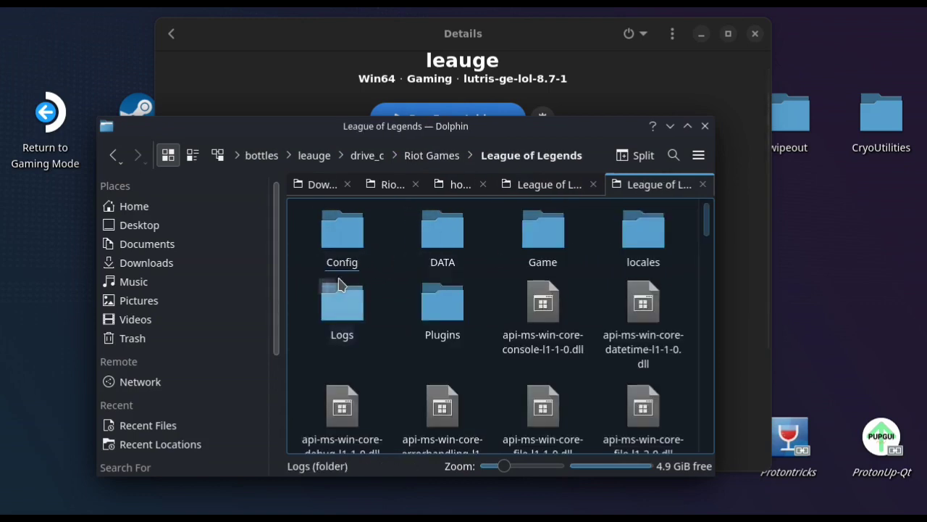
# Copy the League of Legends folder path from the breadcrumb and close Dolphin
pyautogui.rightClick(622, 187)
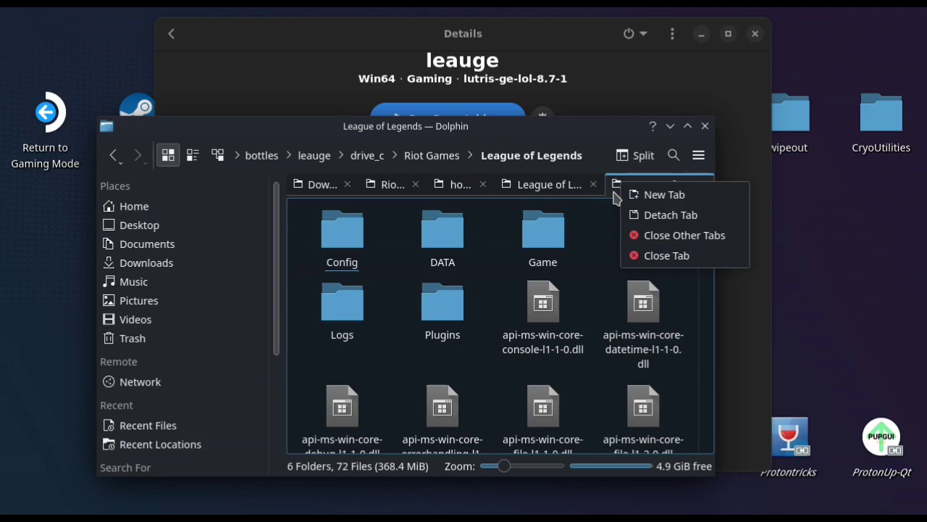
pyautogui.click(555, 159)
pyautogui.rightClick(555, 160)
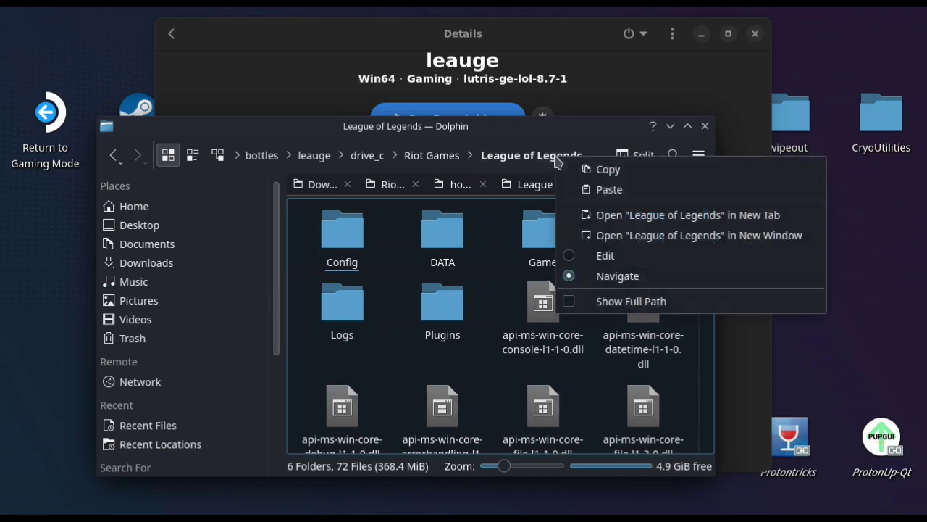
pyautogui.click(585, 172)
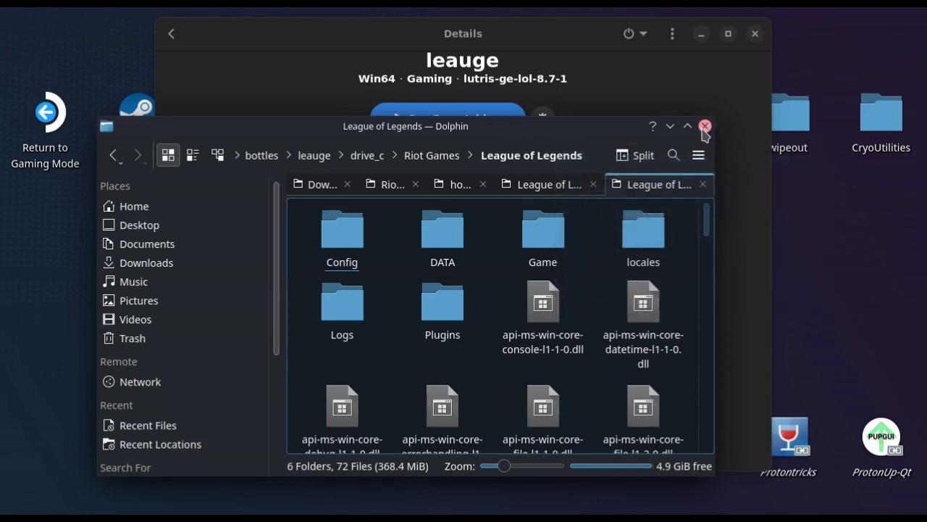
pyautogui.click(705, 126)
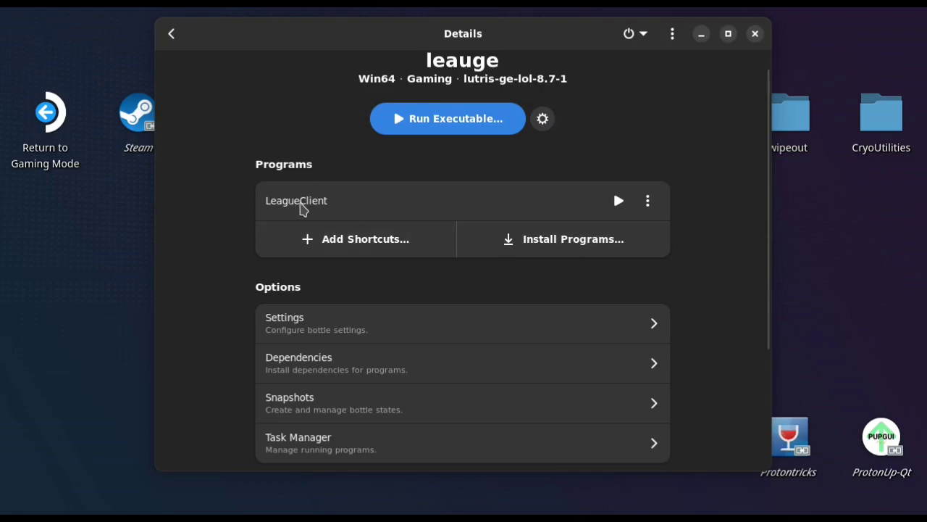
# Add a shortcut from the pasted League of Legends folder path, choosing LeagueClient.exe
pyautogui.click(317, 248)
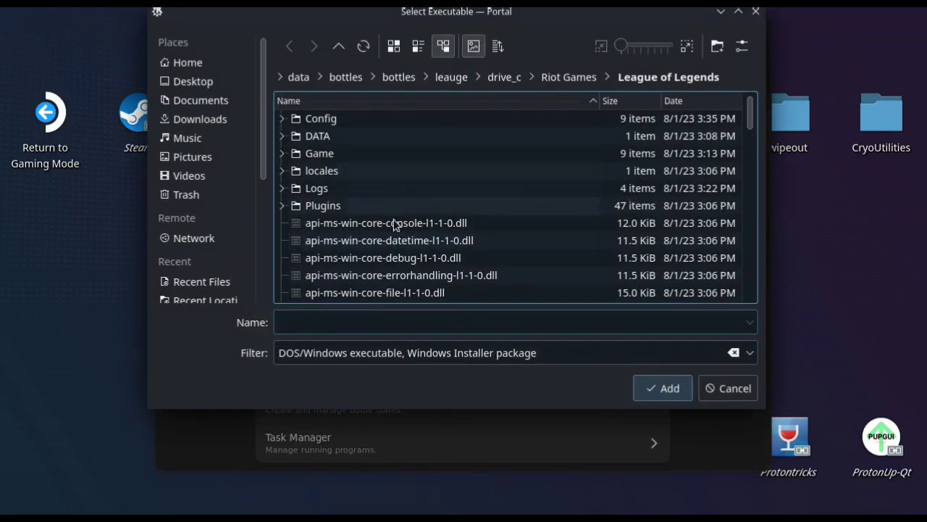
pyautogui.click(202, 70)
pyautogui.rightClick(340, 73)
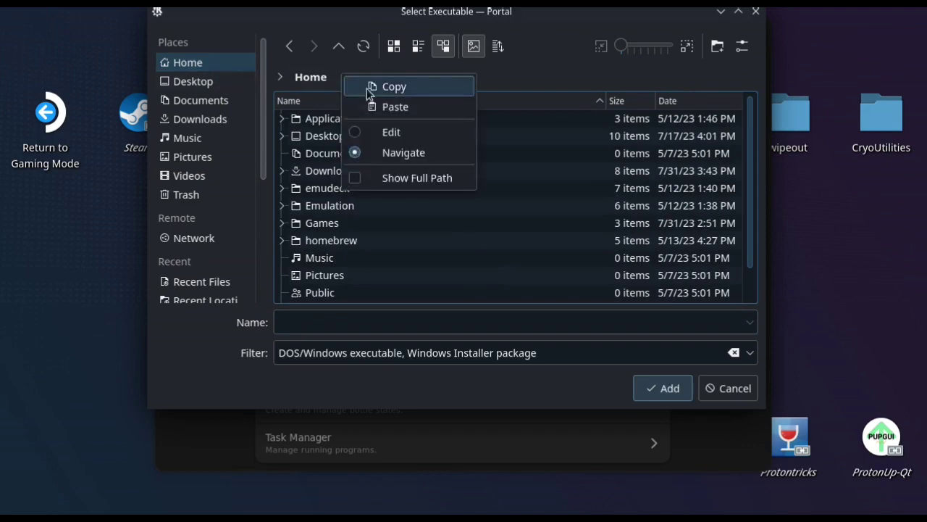
pyautogui.click(375, 107)
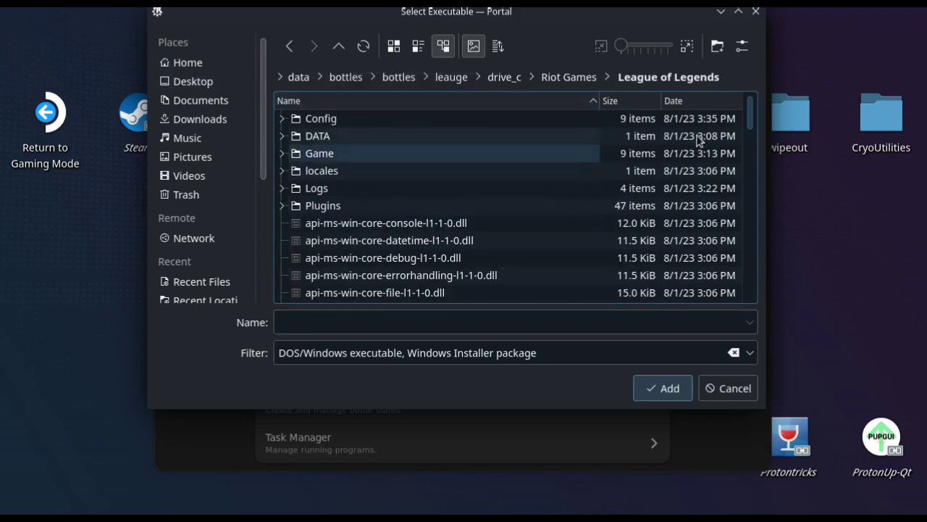
pyautogui.moveTo(752, 119); pyautogui.dragTo(741, 306)
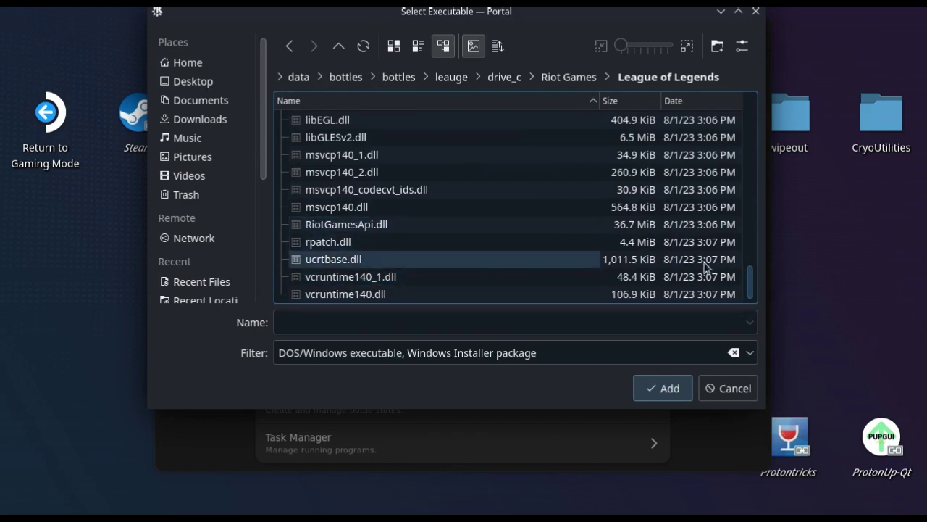
pyautogui.moveTo(751, 286); pyautogui.dragTo(752, 260)
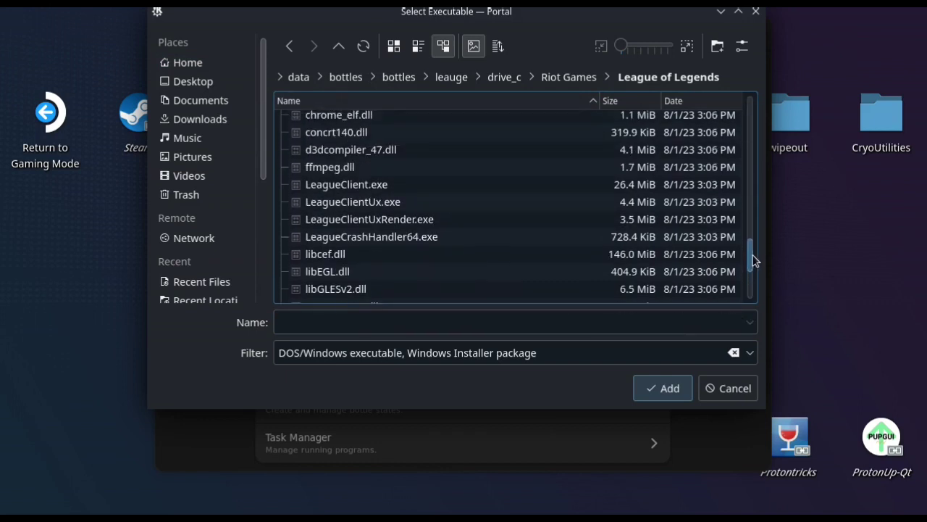
pyautogui.click(533, 193)
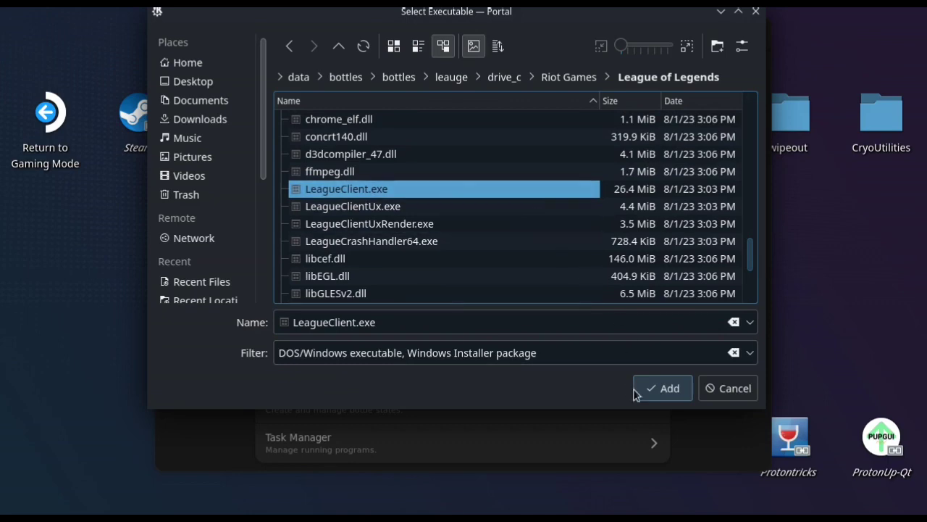
pyautogui.click(670, 396)
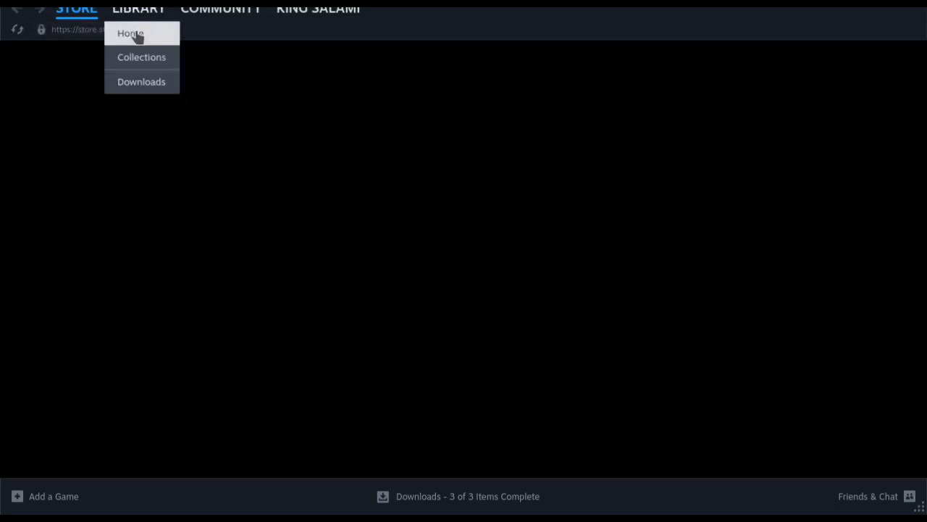
# Go to the Steam library home and open the Bottles game page
pyautogui.click(134, 34)
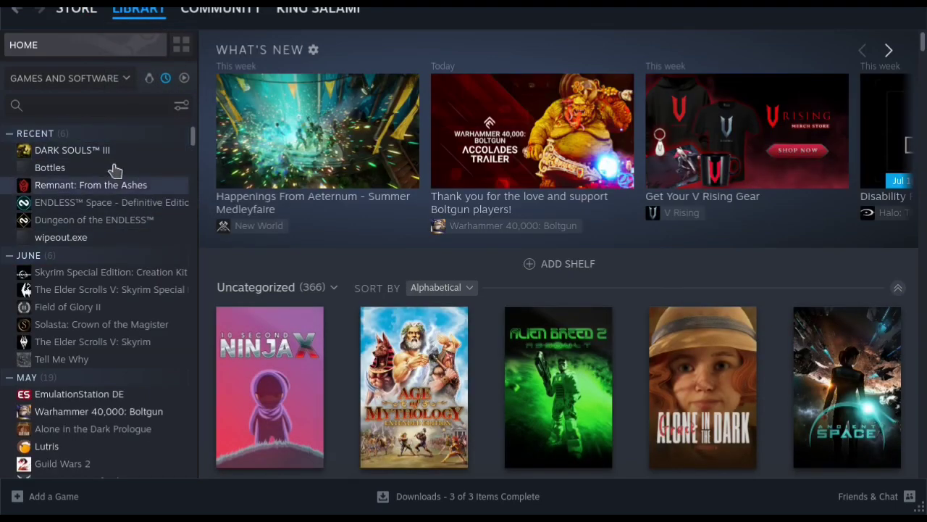
pyautogui.click(49, 172)
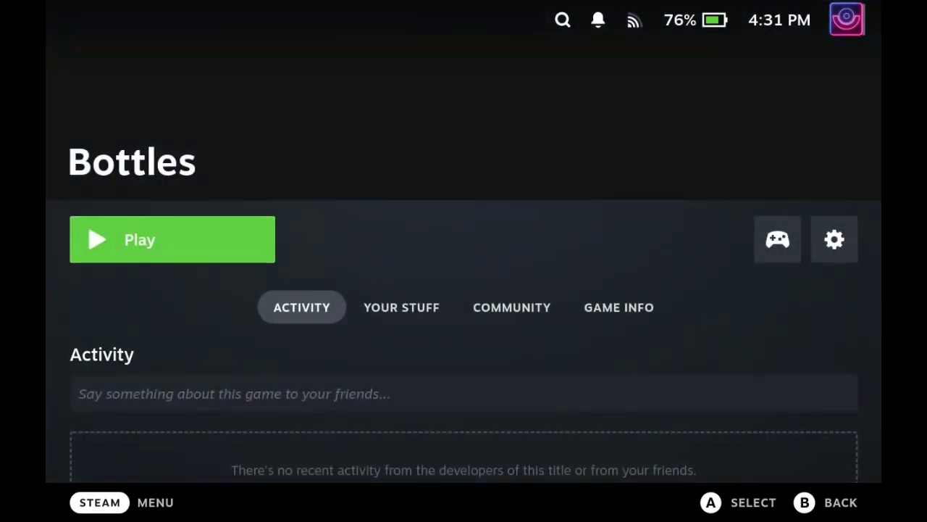
# Launch Bottles from Steam and confirm its League of Legends community controller layout
pyautogui.press('Return')
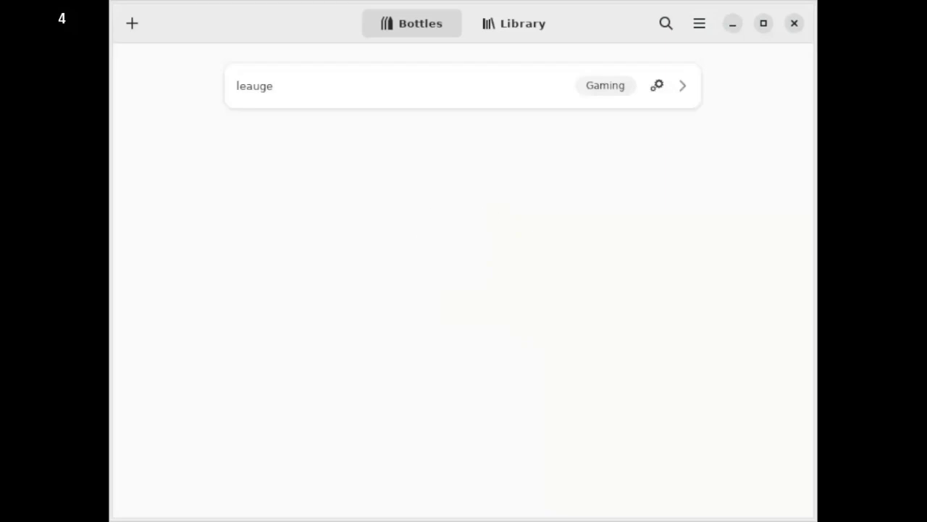
pyautogui.hotkey('ctrl', '1')
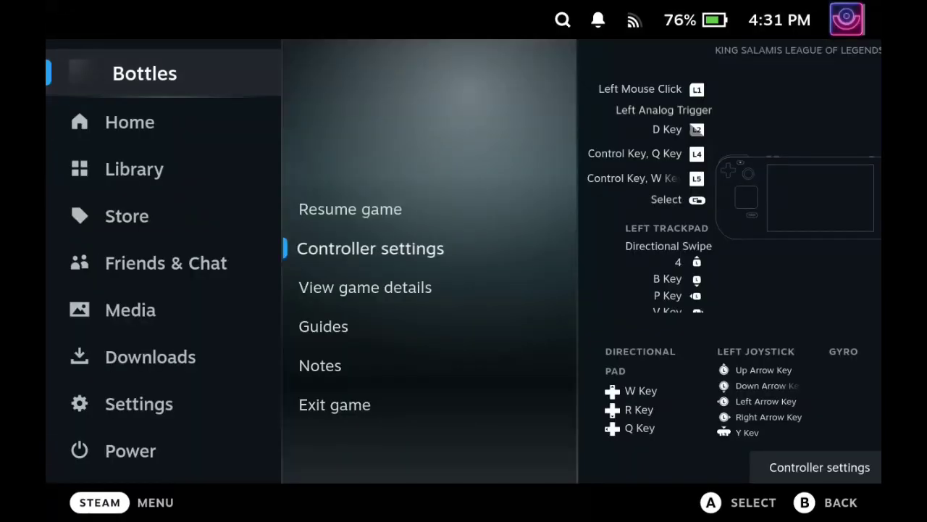
pyautogui.press('Right')
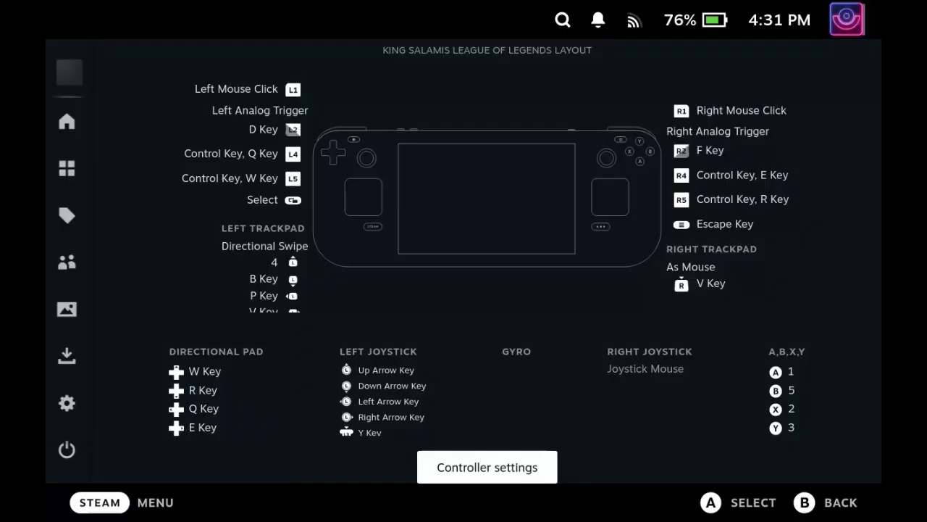
pyautogui.press('Return')
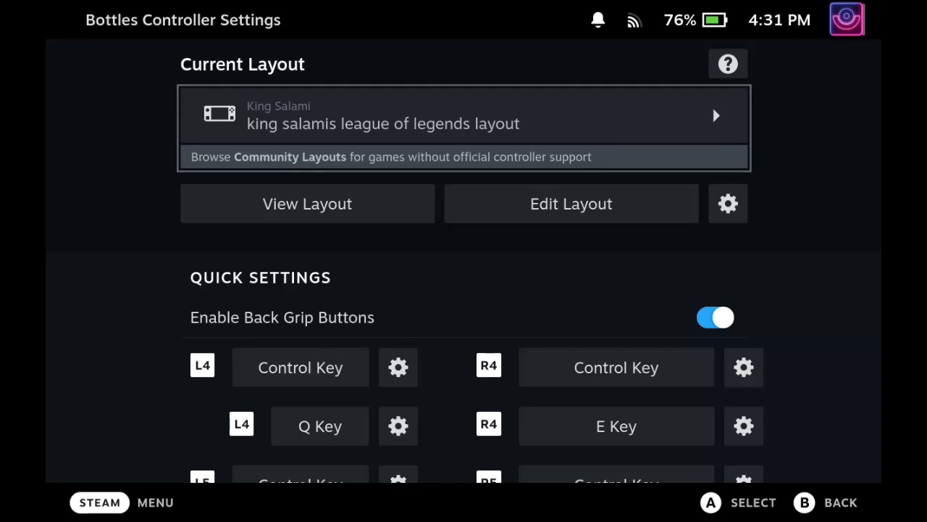
pyautogui.press('Escape')
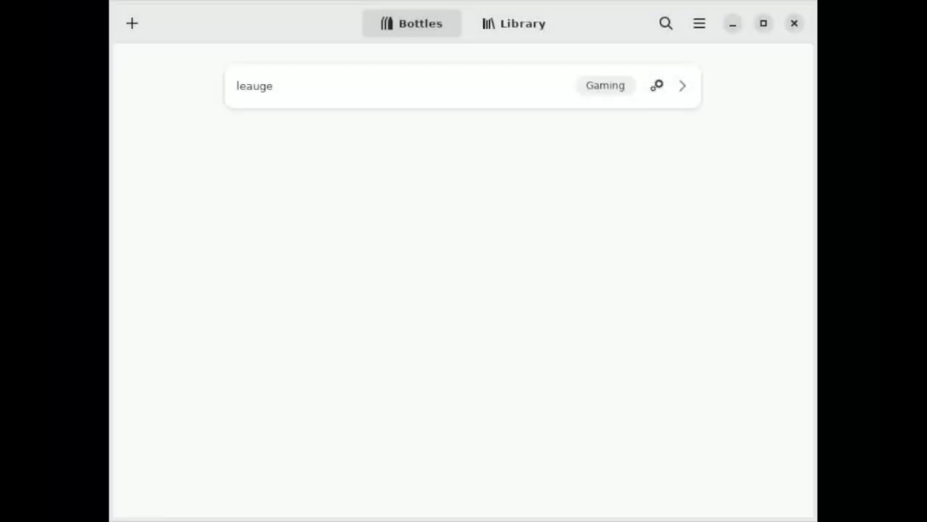
# Open the leauge bottle and run its first LeagueClient entry
pyautogui.click(540, 97)
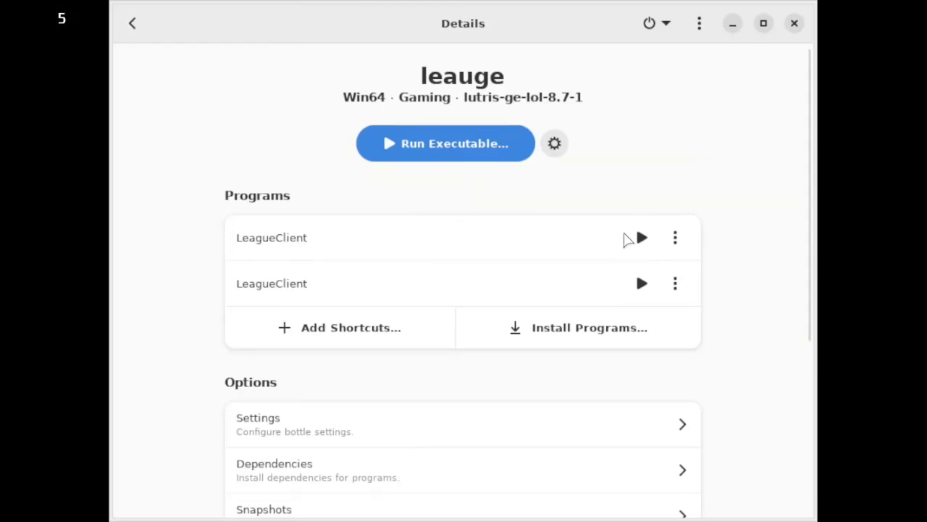
pyautogui.click(633, 241)
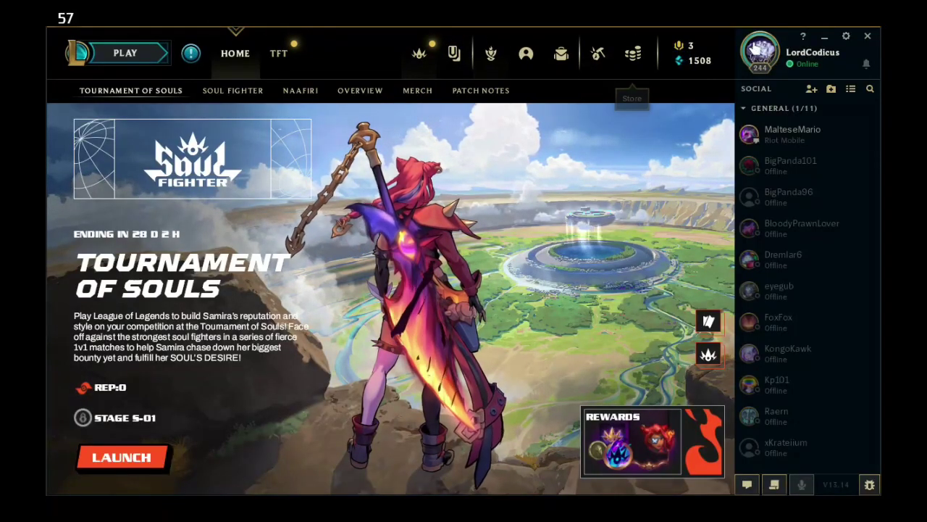
# Keep the close-client-during-game setting at Always and close the client settings
pyautogui.click(846, 36)
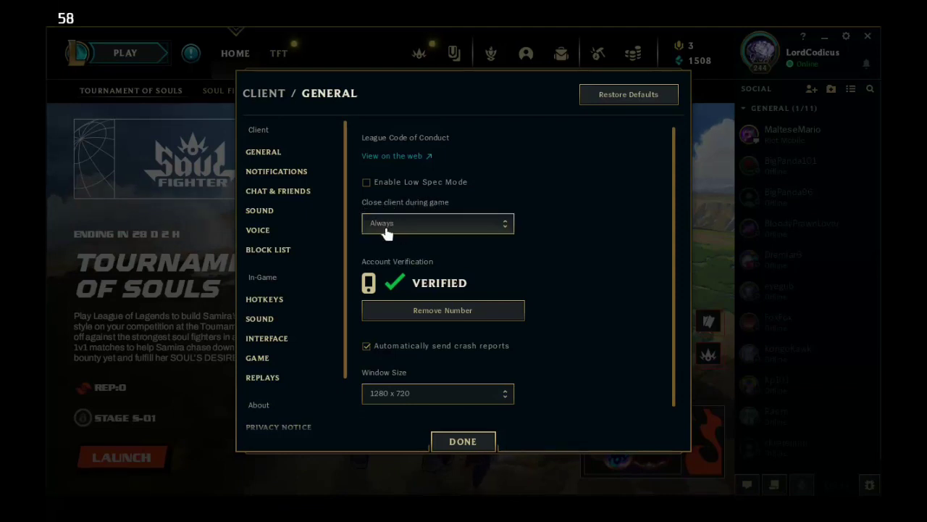
pyautogui.click(397, 227)
pyautogui.click(396, 247)
pyautogui.click(461, 440)
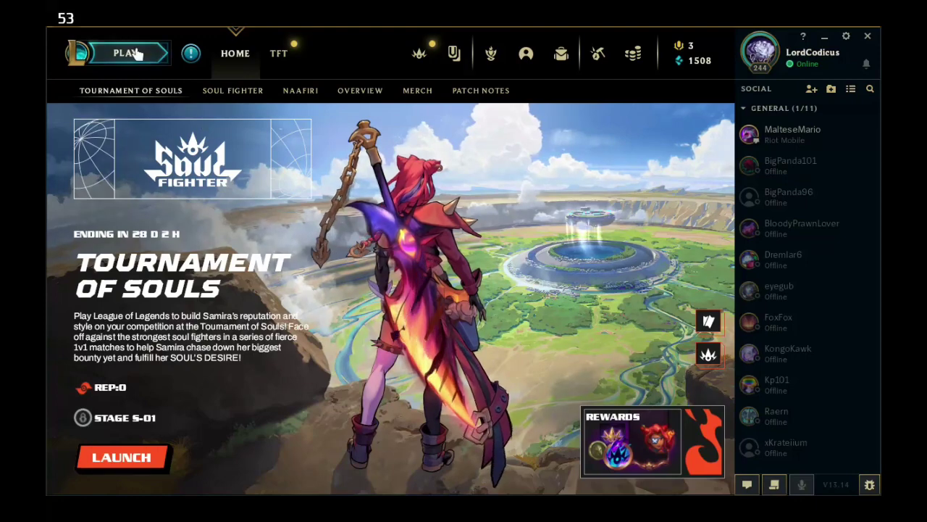
# Queue up a Training > Practice Tool game and start it
pyautogui.click(138, 55)
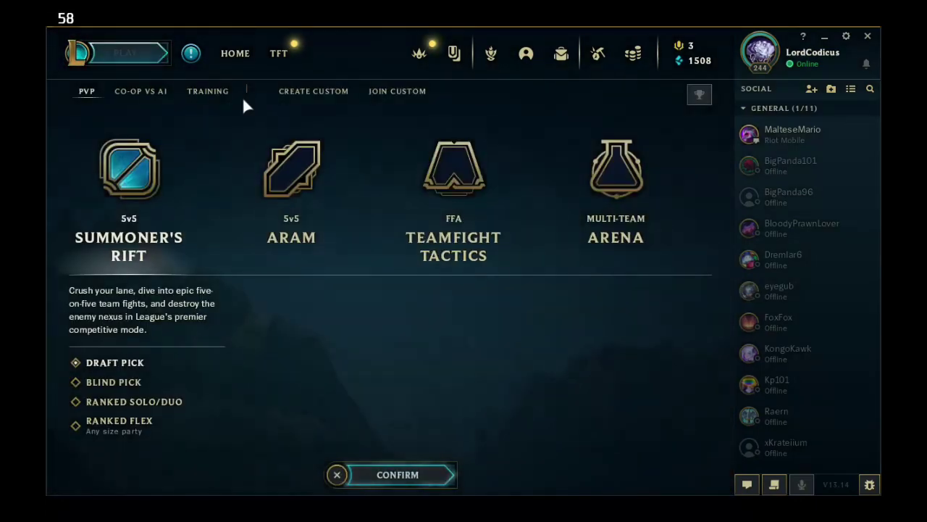
pyautogui.click(208, 92)
pyautogui.click(434, 170)
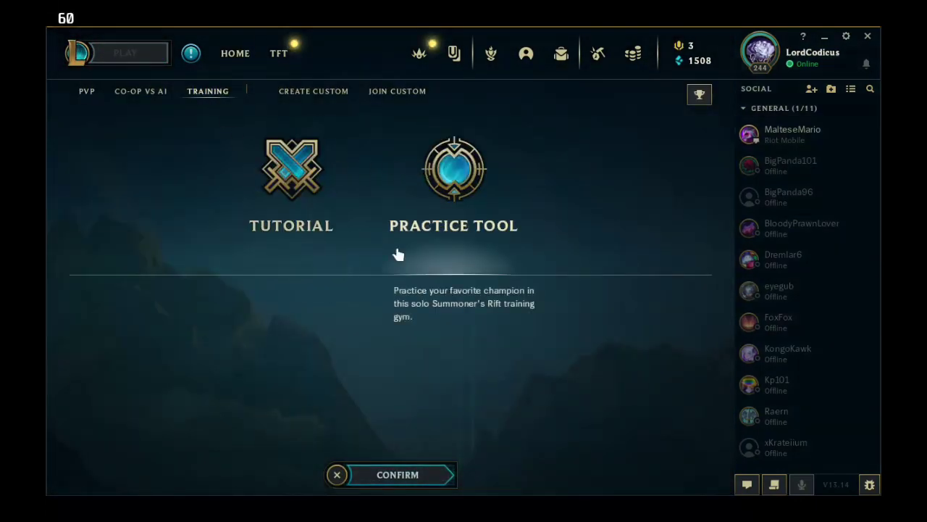
pyautogui.click(393, 477)
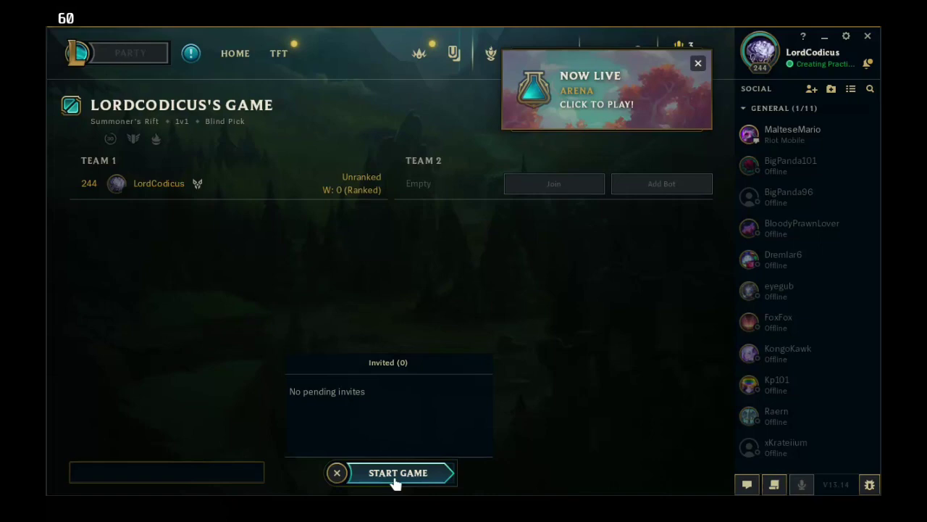
pyautogui.click(395, 479)
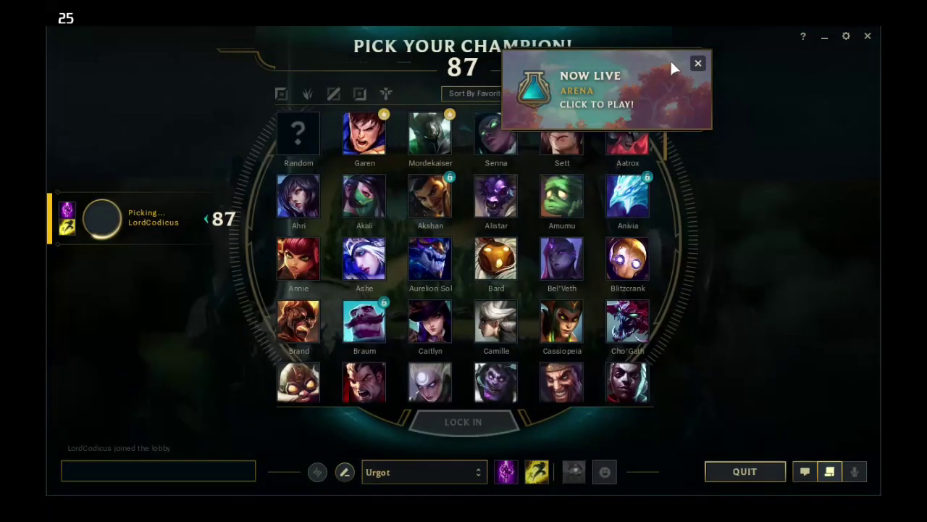
# Dismiss the Arena promotion and lock in Garen
pyautogui.click(695, 64)
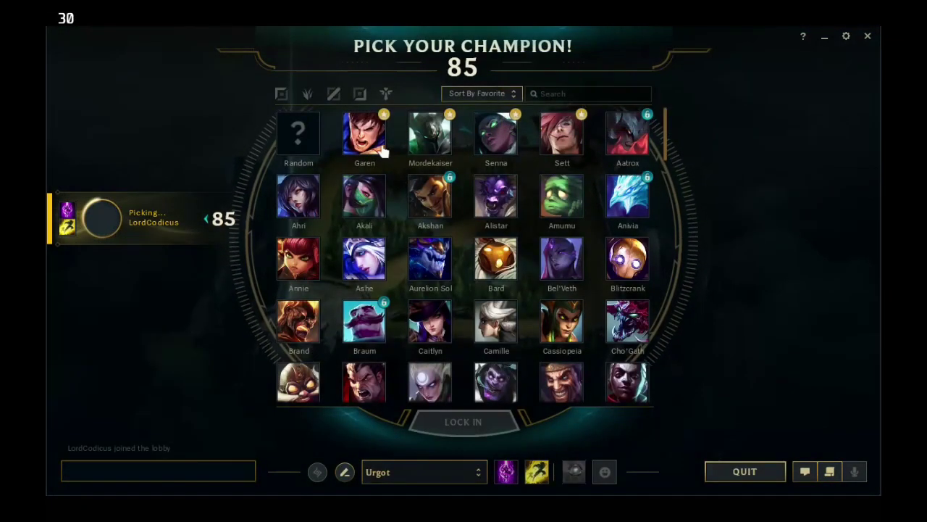
pyautogui.click(378, 145)
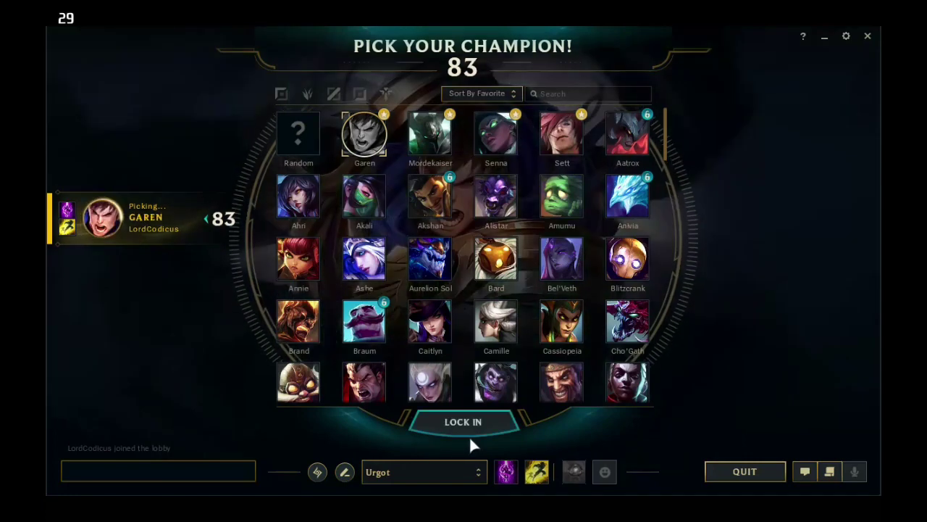
pyautogui.click(476, 424)
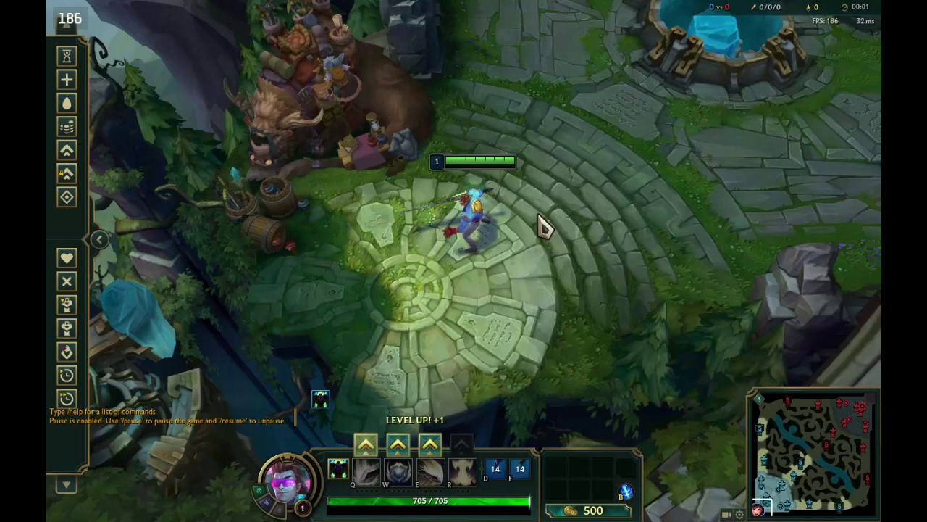
# Walk Garen northeast out of the fountain and level up his Q ability
pyautogui.rightClick(601, 174)
pyautogui.rightClick(662, 167)
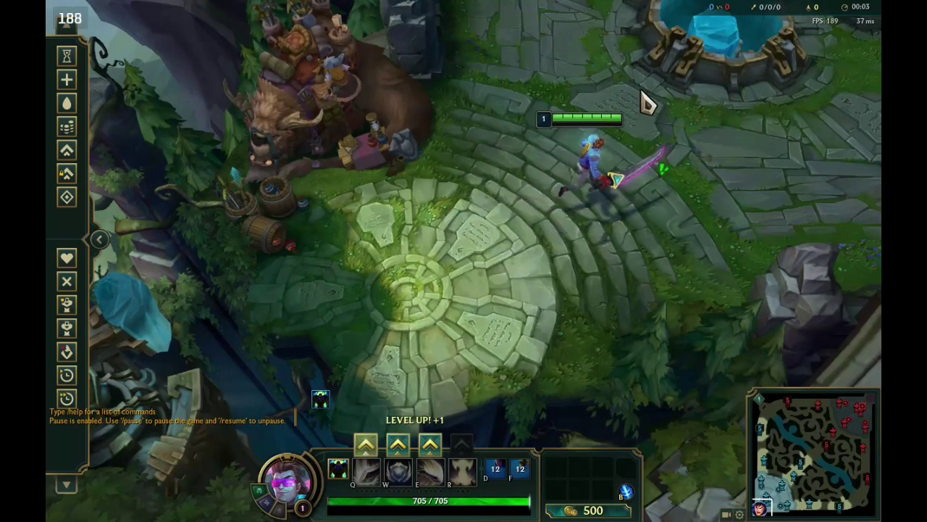
pyautogui.press('space')
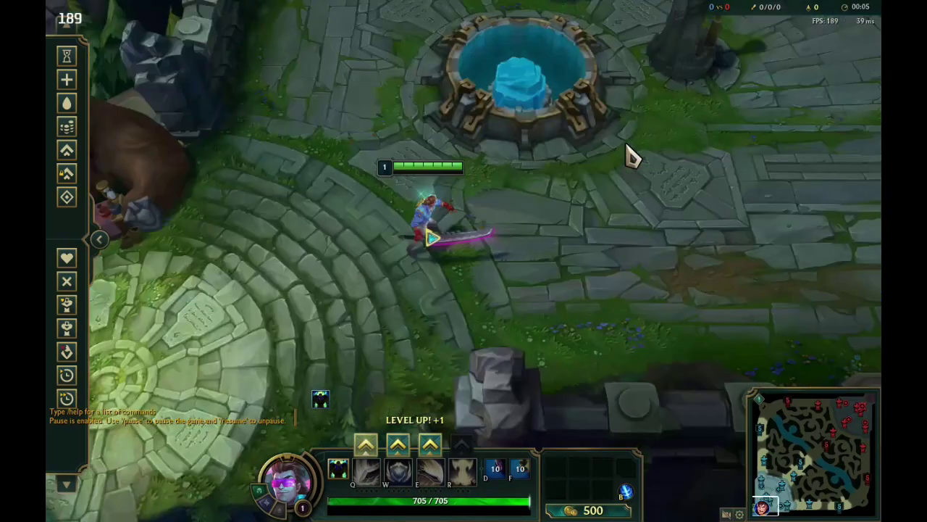
pyautogui.rightClick(632, 153)
pyautogui.rightClick(684, 167)
pyautogui.rightClick(681, 168)
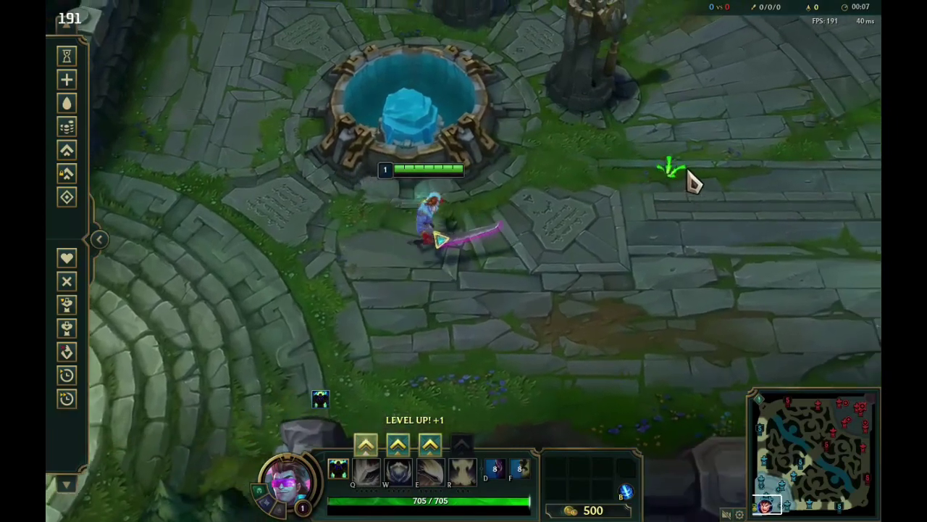
pyautogui.rightClick(651, 143)
pyautogui.rightClick(606, 108)
pyautogui.rightClick(550, 159)
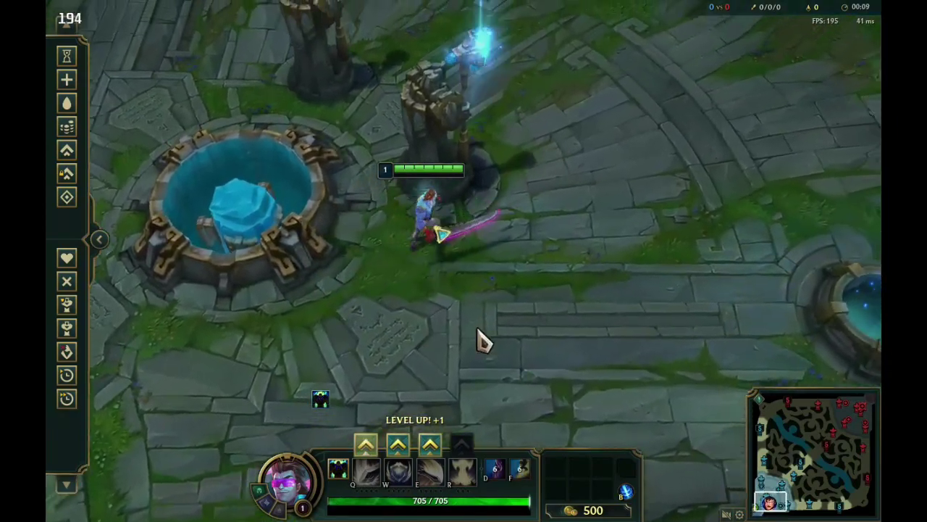
pyautogui.hotkey('ctrl', 'q')
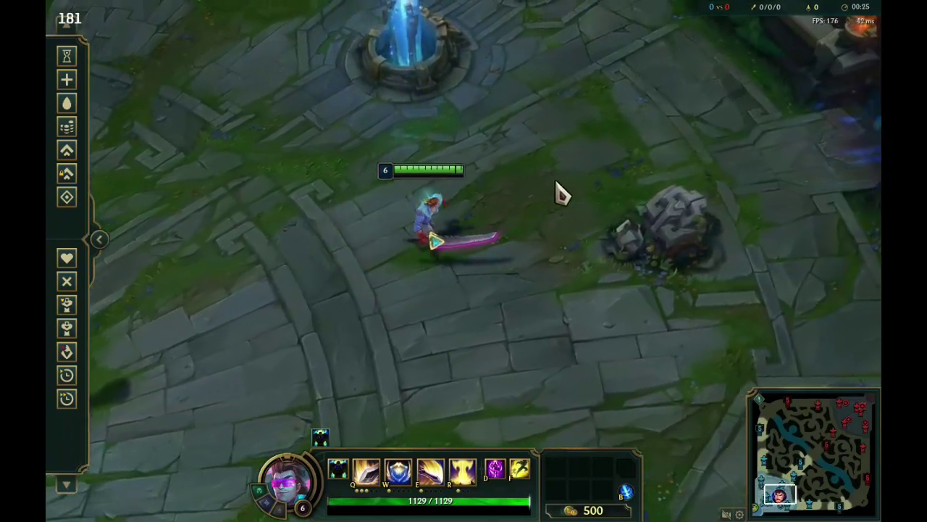
# Cast Q, W, E and F while walking up to the outer tower
pyautogui.press('q')
pyautogui.rightClick(491, 125)
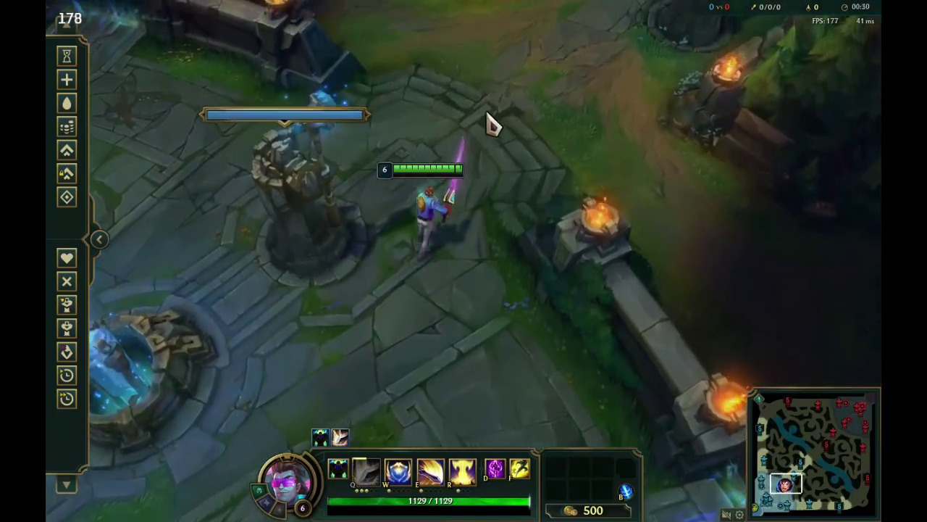
pyautogui.press('w')
pyautogui.rightClick(500, 111)
pyautogui.rightClick(543, 167)
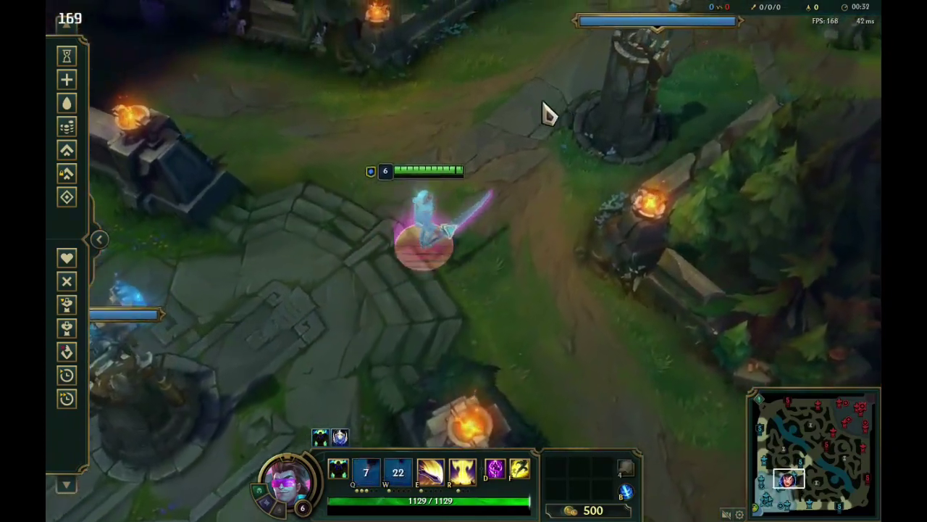
pyautogui.press('e')
pyautogui.rightClick(525, 116)
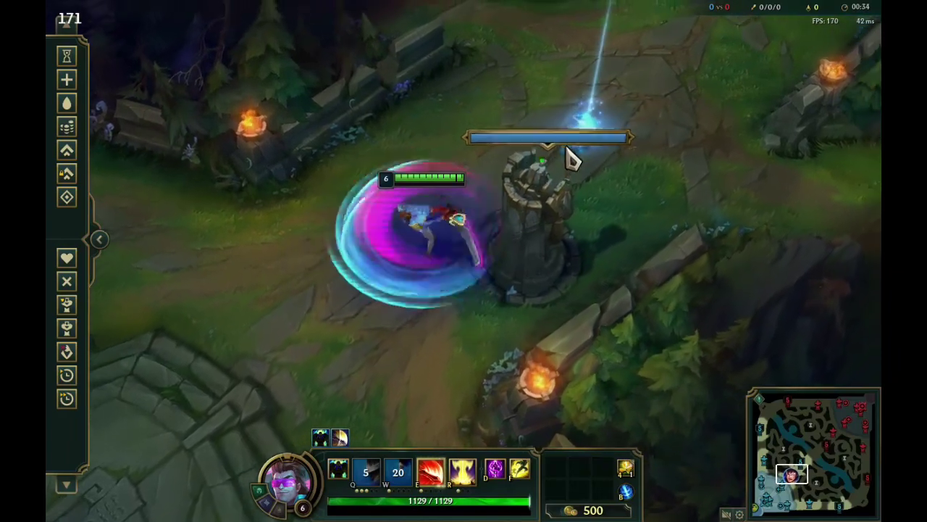
pyautogui.rightClick(564, 139)
pyautogui.rightClick(572, 126)
pyautogui.rightClick(573, 129)
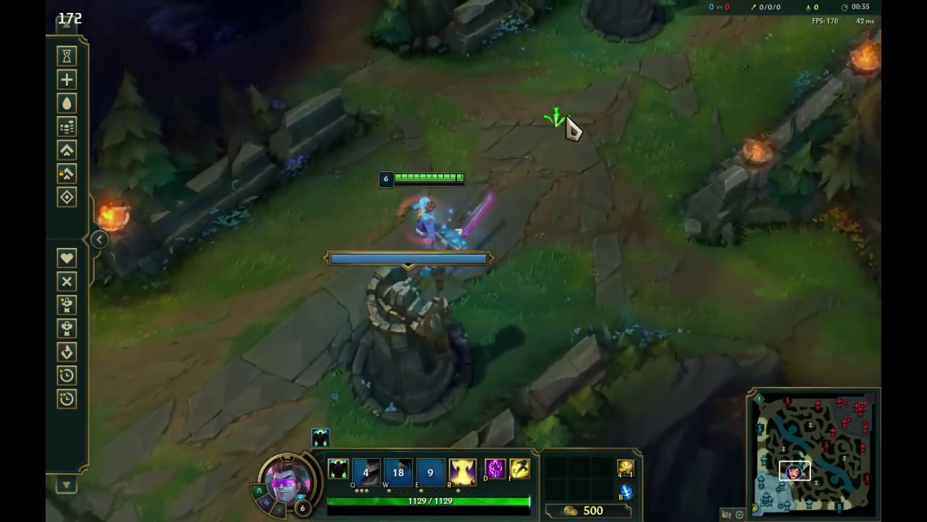
pyautogui.press('f')
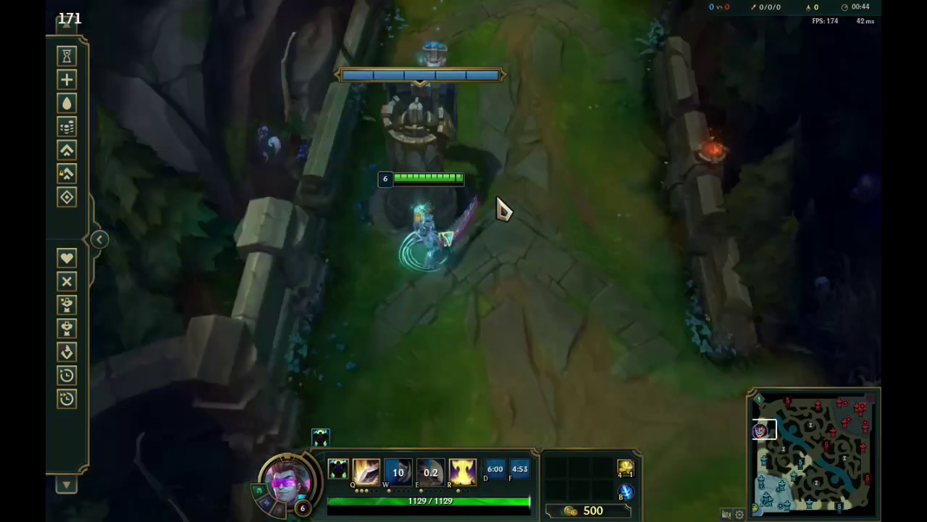
# Walk Garen from the teleport spot up the top lane toward the enemy tower
pyautogui.rightClick(511, 202)
pyautogui.rightClick(506, 131)
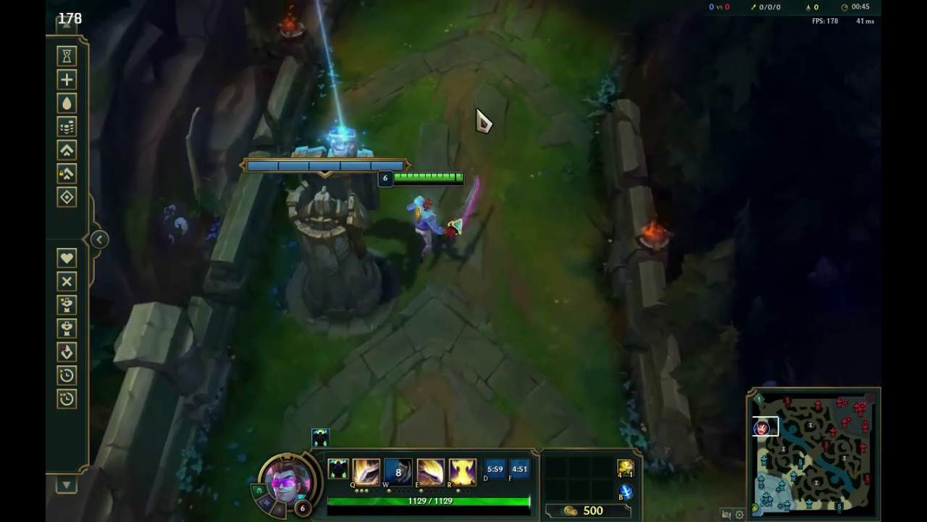
pyautogui.rightClick(449, 89)
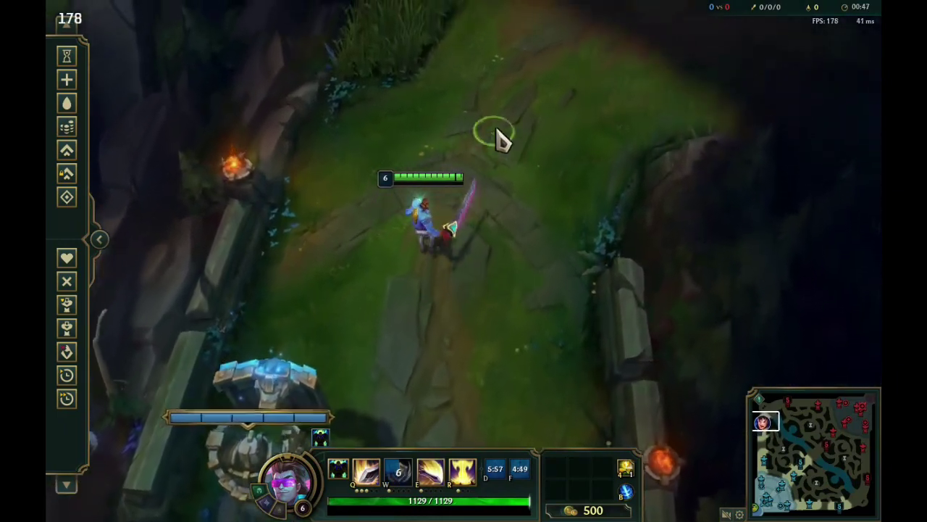
pyautogui.rightClick(542, 185)
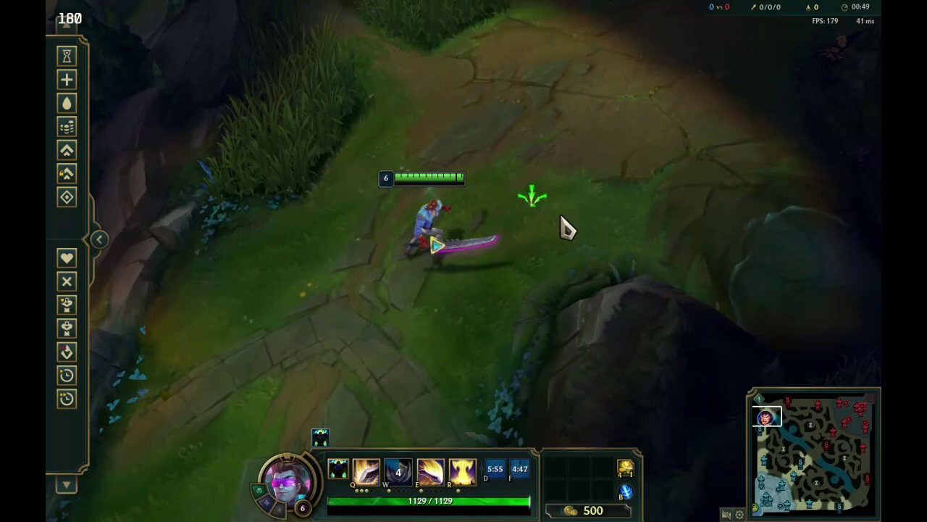
pyautogui.rightClick(557, 197)
pyautogui.rightClick(549, 155)
pyautogui.rightClick(549, 149)
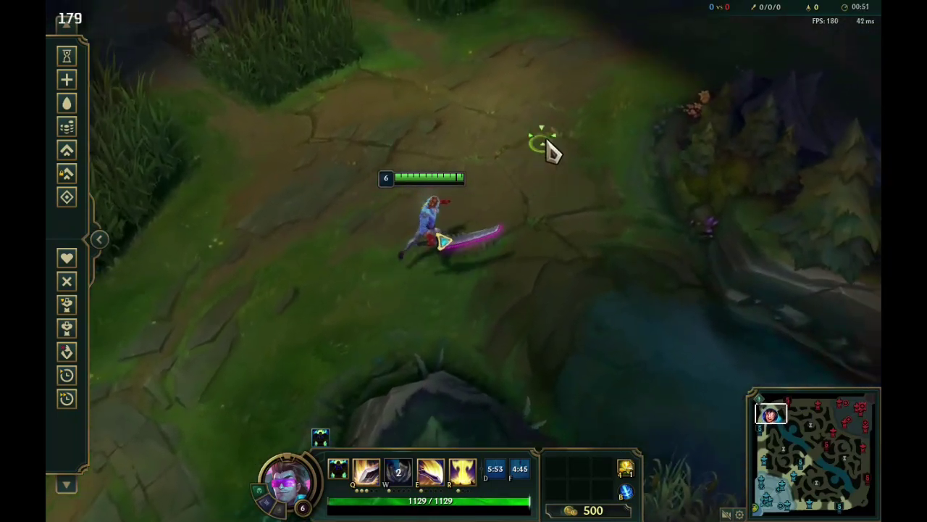
pyautogui.rightClick(549, 148)
pyautogui.rightClick(553, 147)
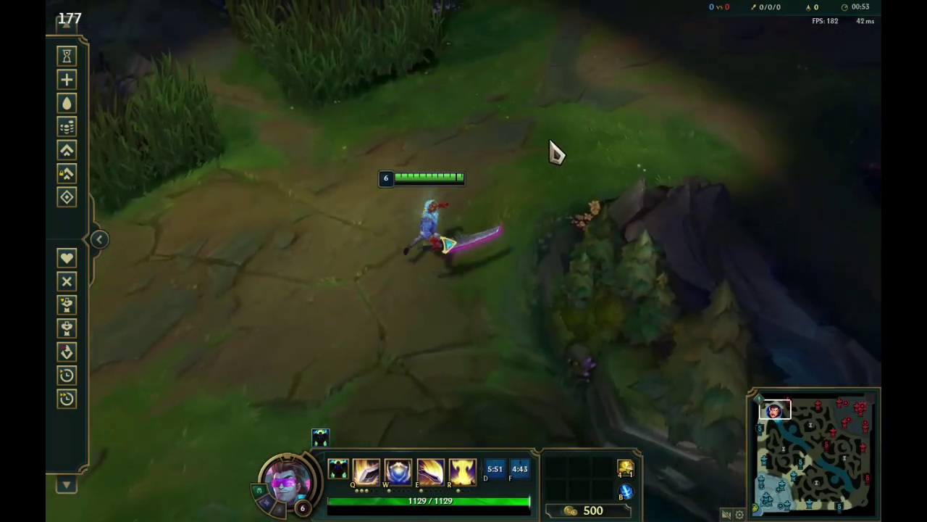
pyautogui.rightClick(555, 124)
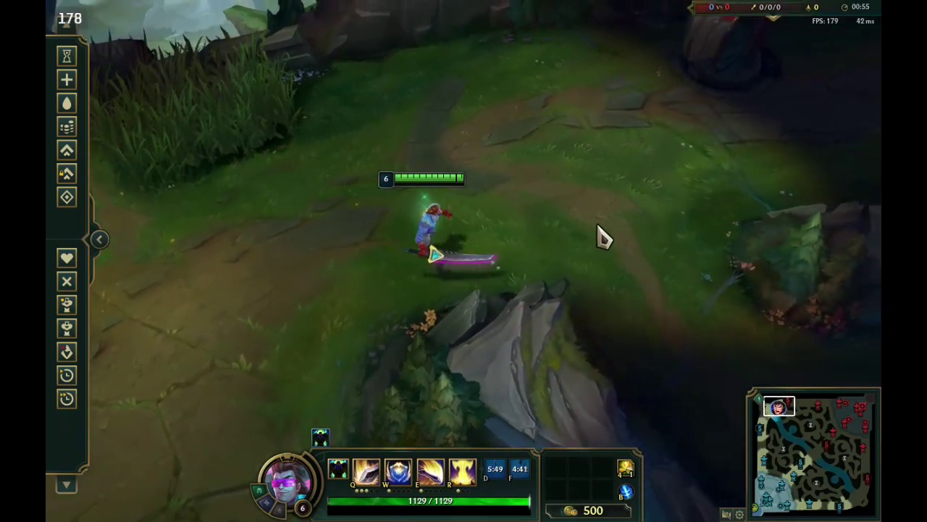
pyautogui.rightClick(589, 337)
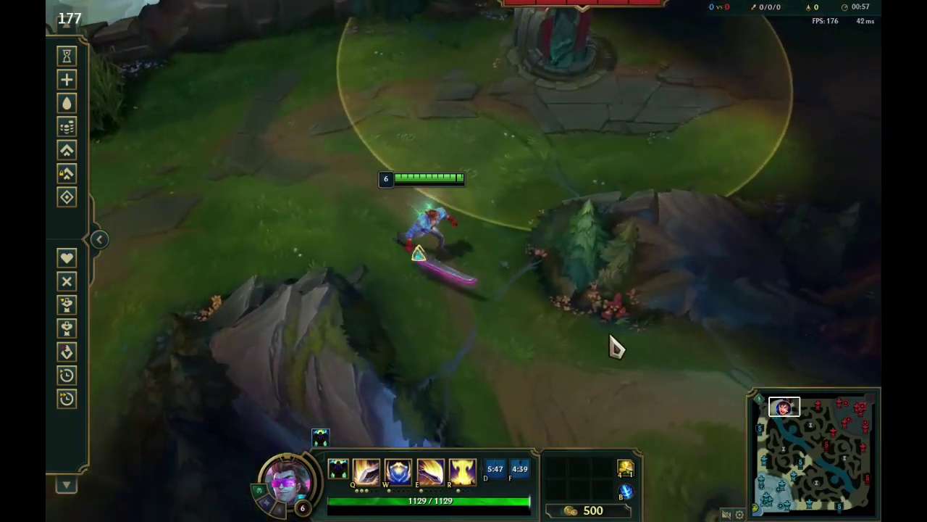
pyautogui.rightClick(613, 342)
pyautogui.rightClick(632, 330)
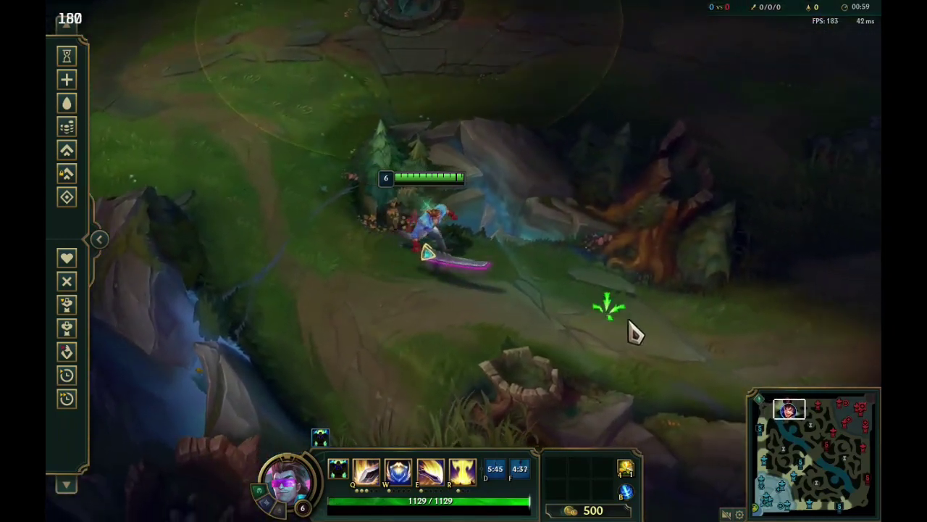
pyautogui.rightClick(632, 330)
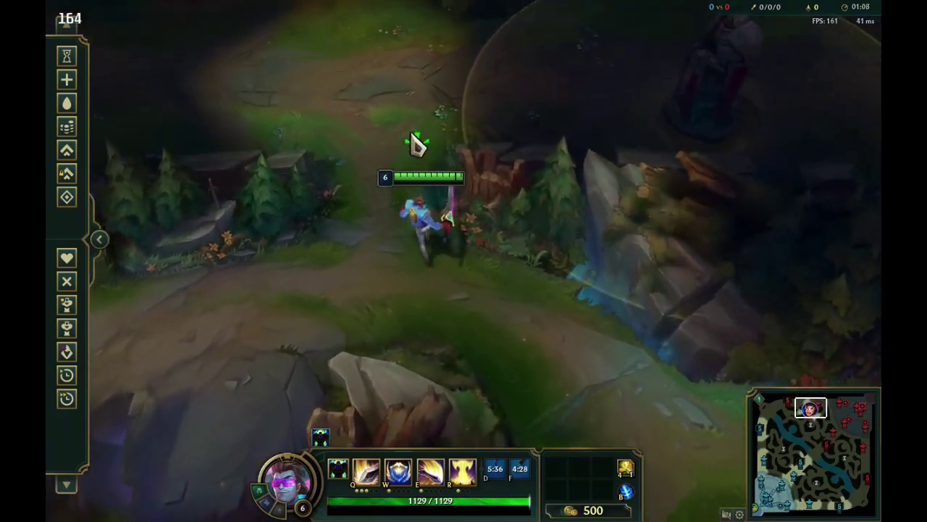
# Wait near the tower brush for the minion wave, then attack the arriving minions
pyautogui.rightClick(414, 145)
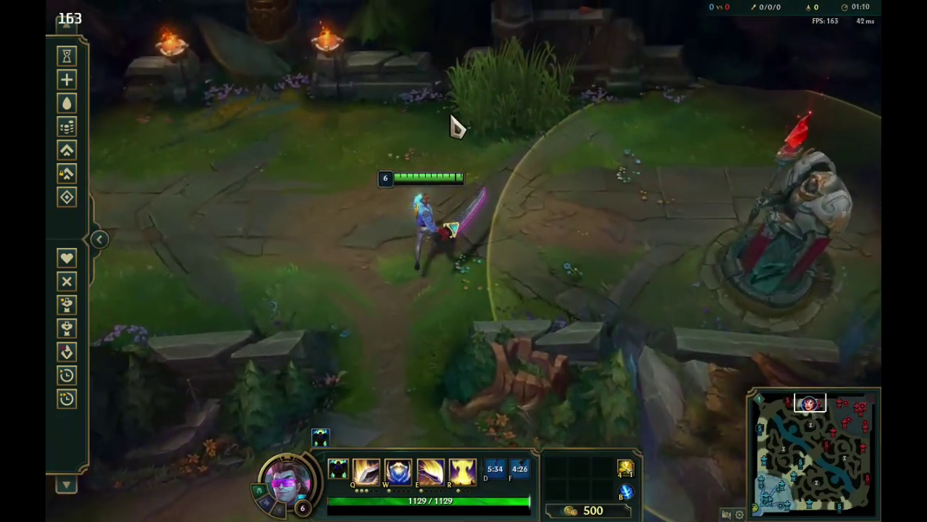
pyautogui.rightClick(492, 124)
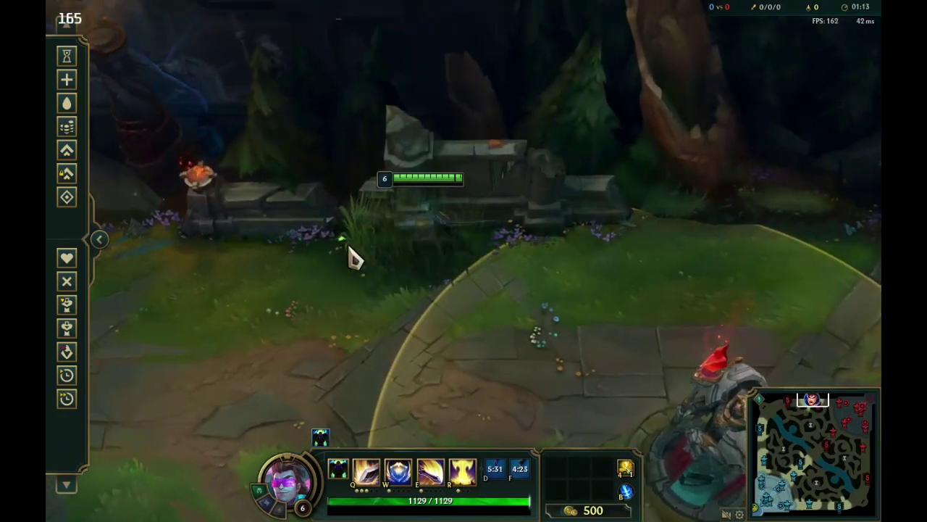
pyautogui.rightClick(443, 302)
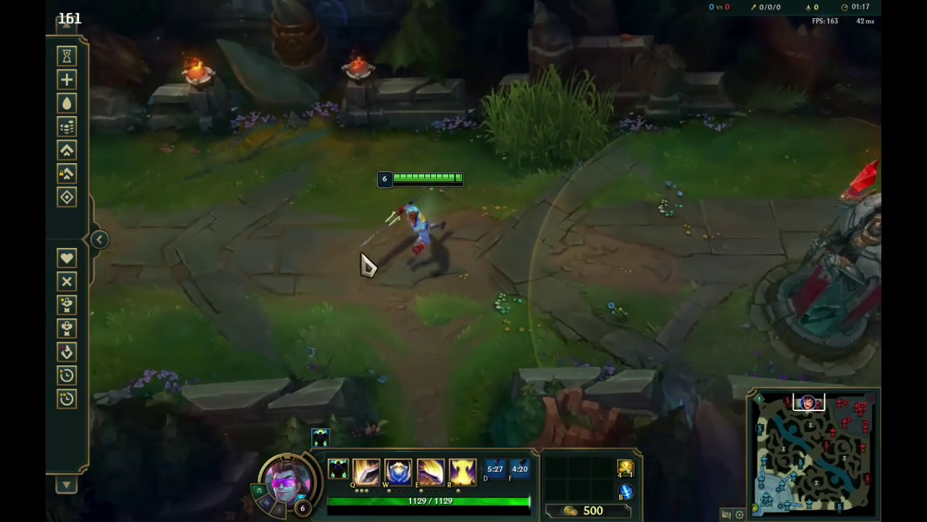
pyautogui.rightClick(381, 250)
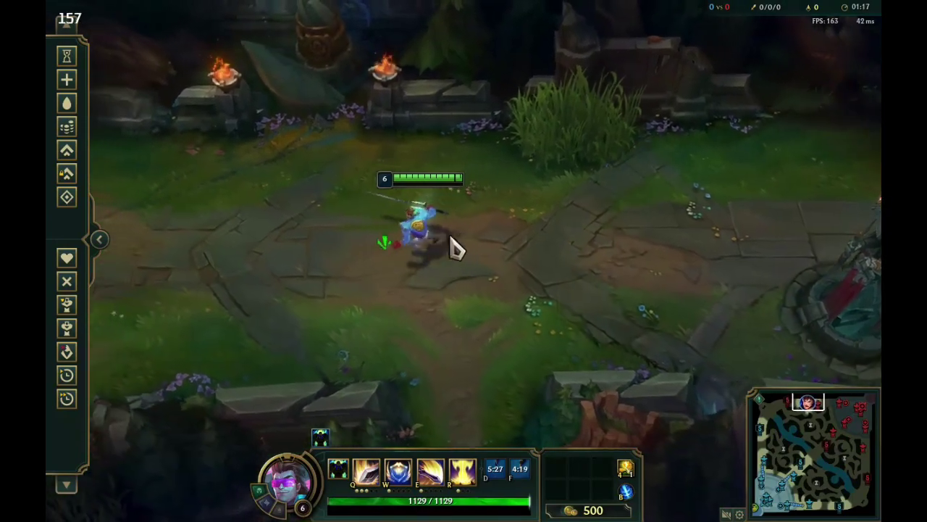
pyautogui.rightClick(486, 242)
pyautogui.rightClick(318, 259)
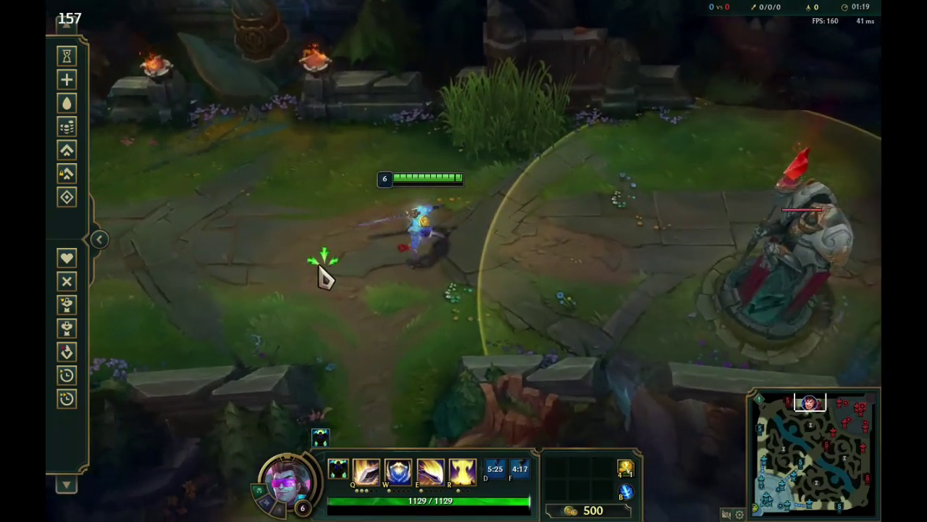
pyautogui.rightClick(462, 270)
pyautogui.rightClick(353, 213)
pyautogui.rightClick(308, 250)
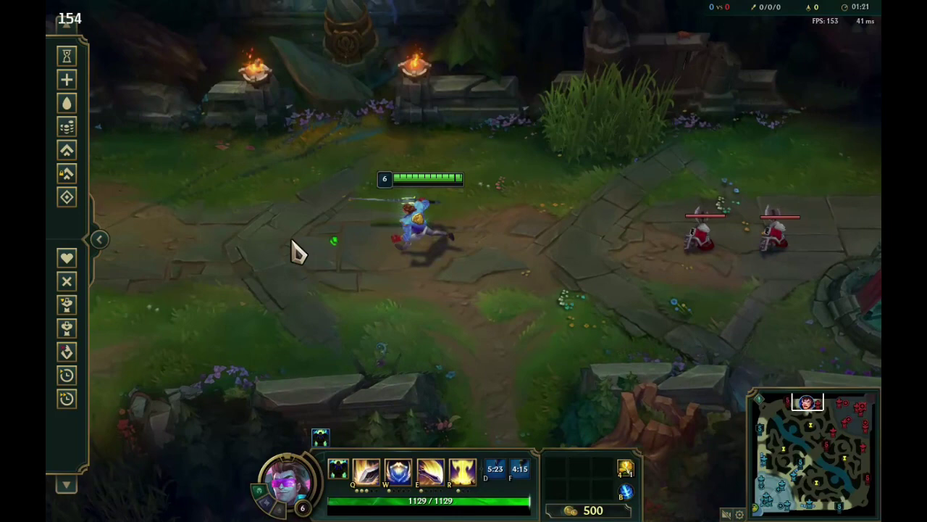
pyautogui.rightClick(529, 258)
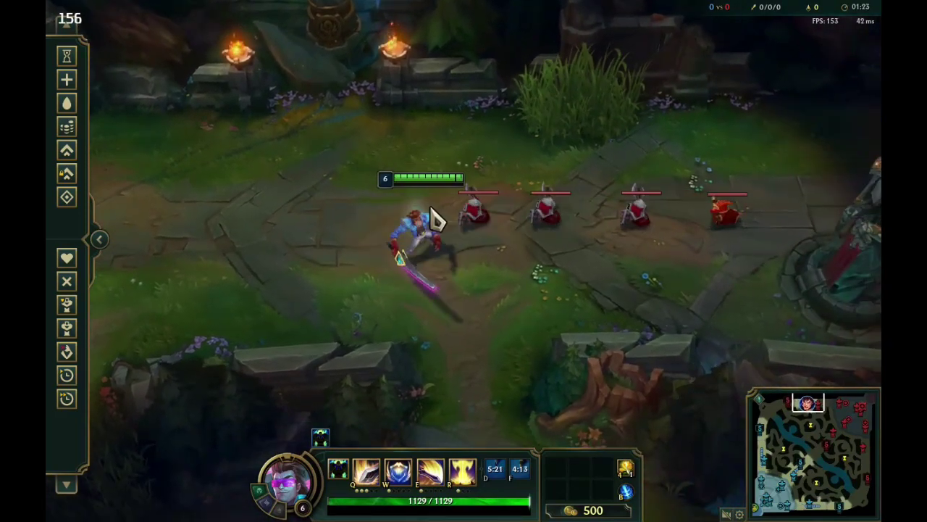
# Clear the enemy minion wave with attacks plus Q, W and E, last-hitting with Q
pyautogui.rightClick(432, 250)
pyautogui.press('q')
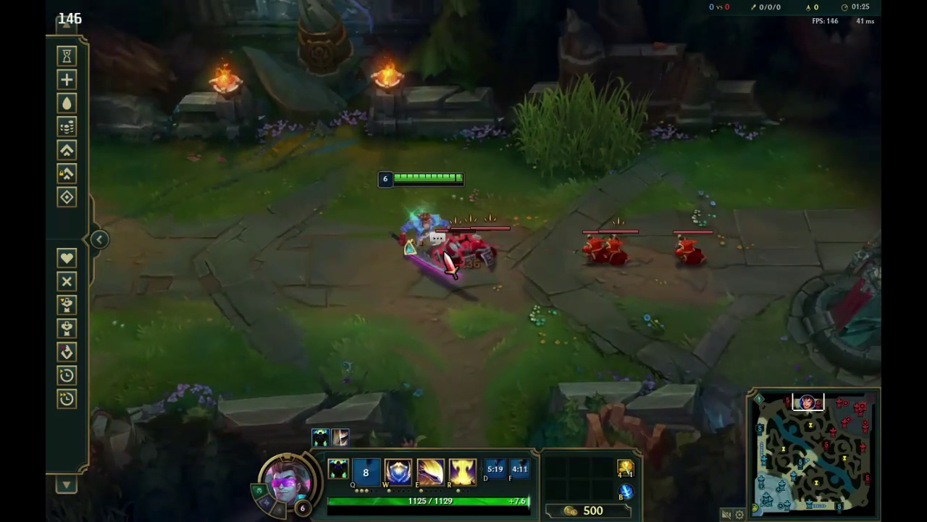
pyautogui.press('w')
pyautogui.press('e')
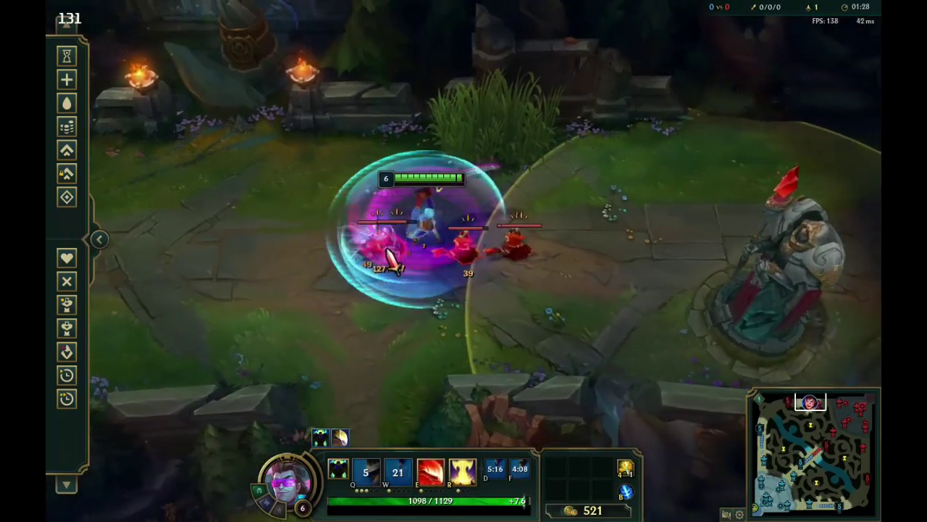
pyautogui.rightClick(535, 258)
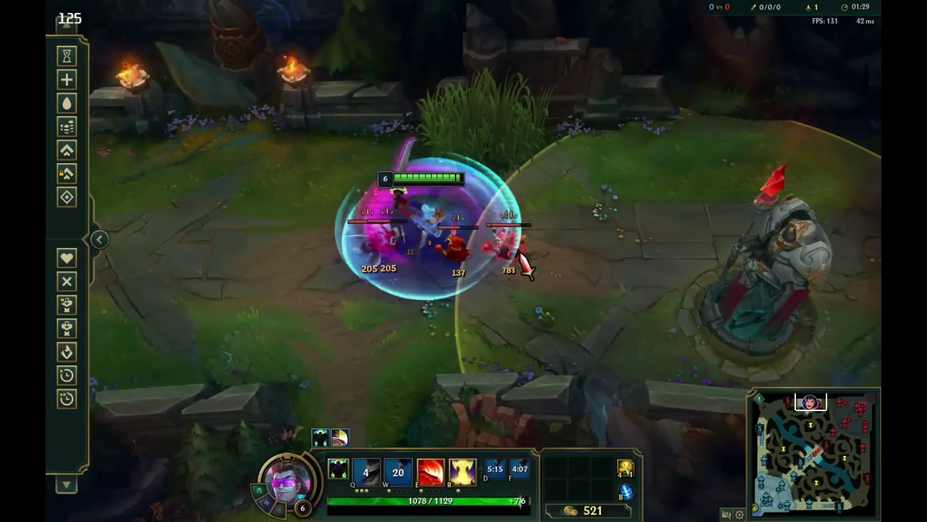
pyautogui.press('e')
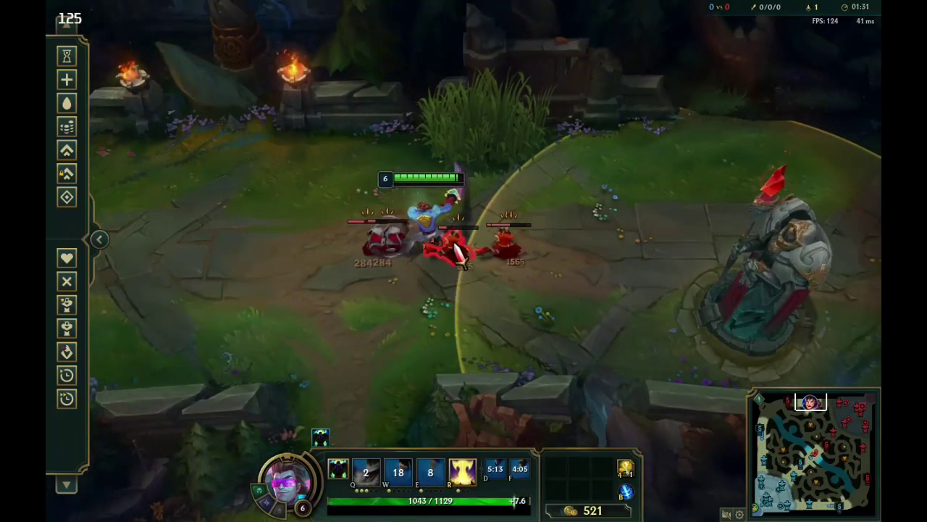
pyautogui.press('q')
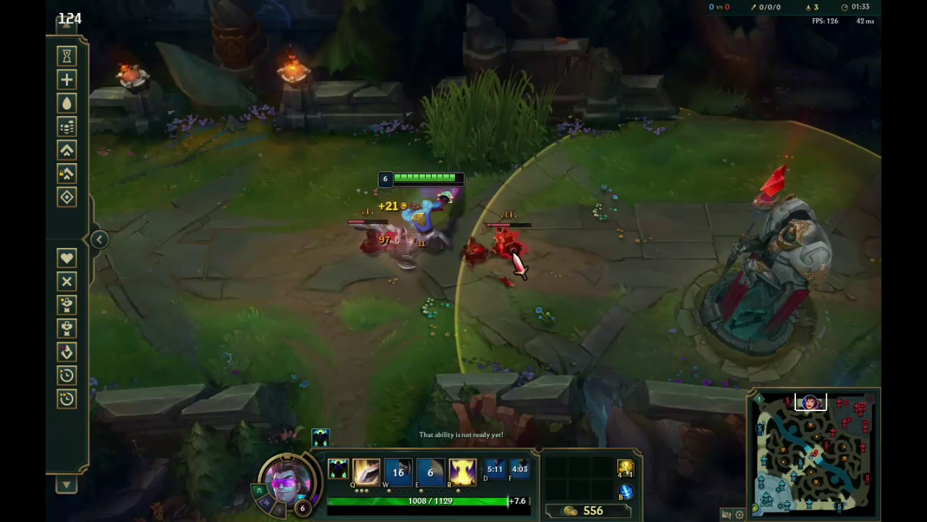
pyautogui.rightClick(384, 241)
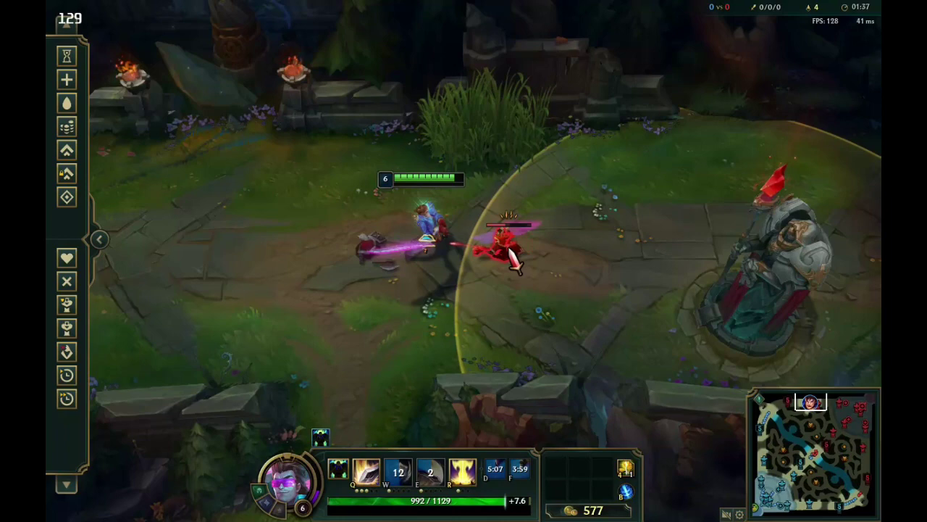
pyautogui.press('q')
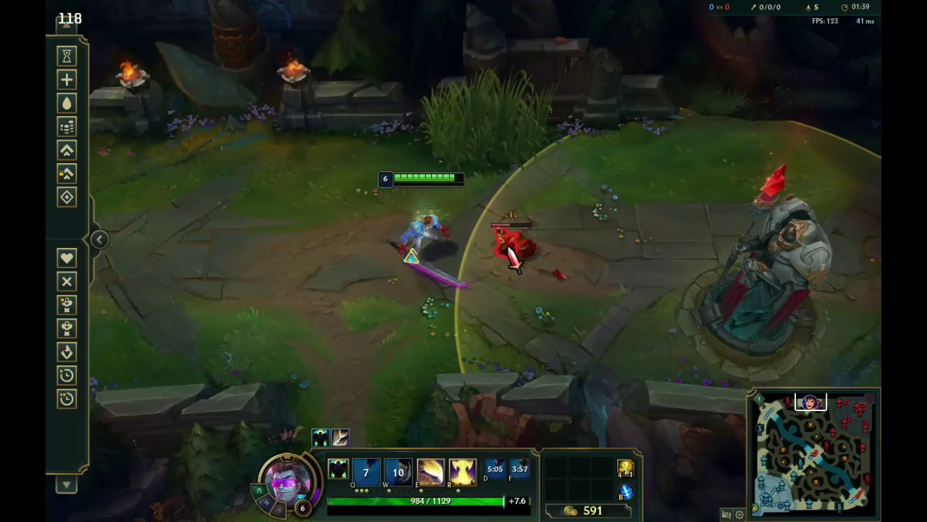
# Retreat Garen south away from the tower
pyautogui.rightClick(373, 319)
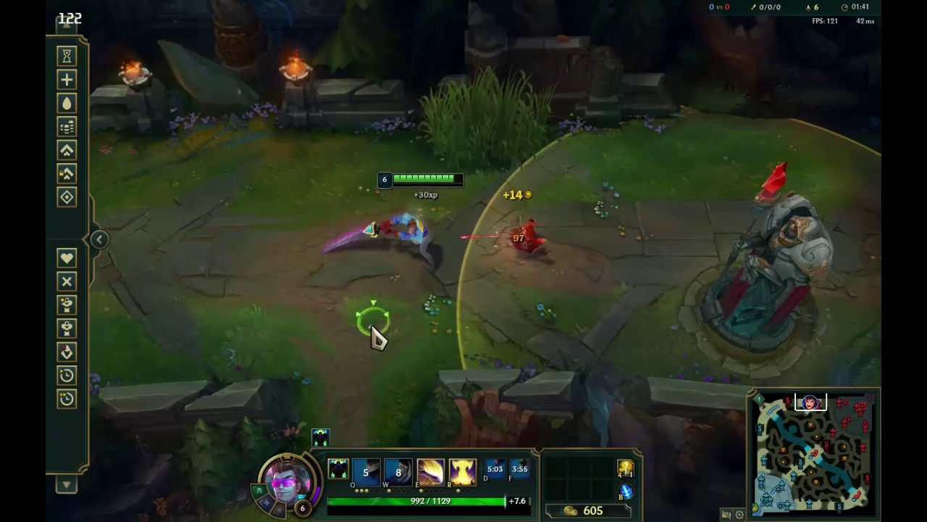
pyautogui.rightClick(407, 330)
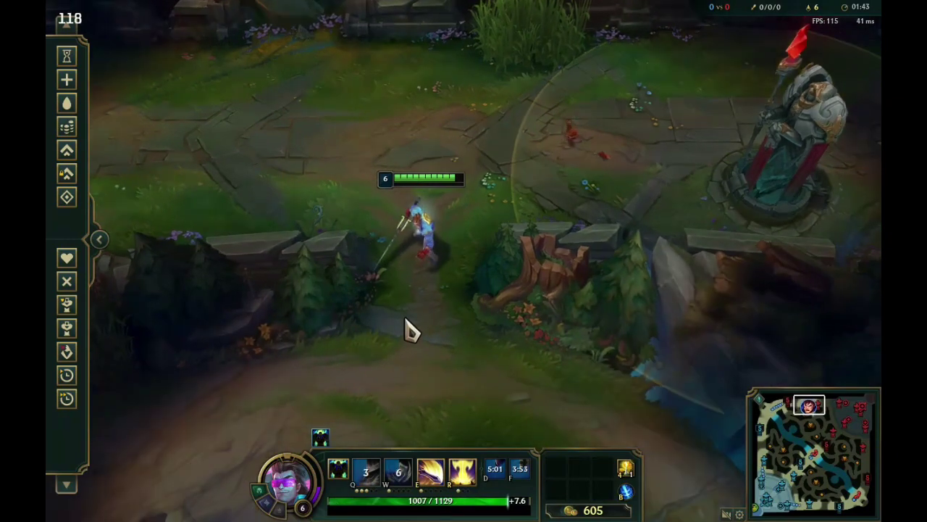
pyautogui.press('Escape')
pyautogui.press('Escape')
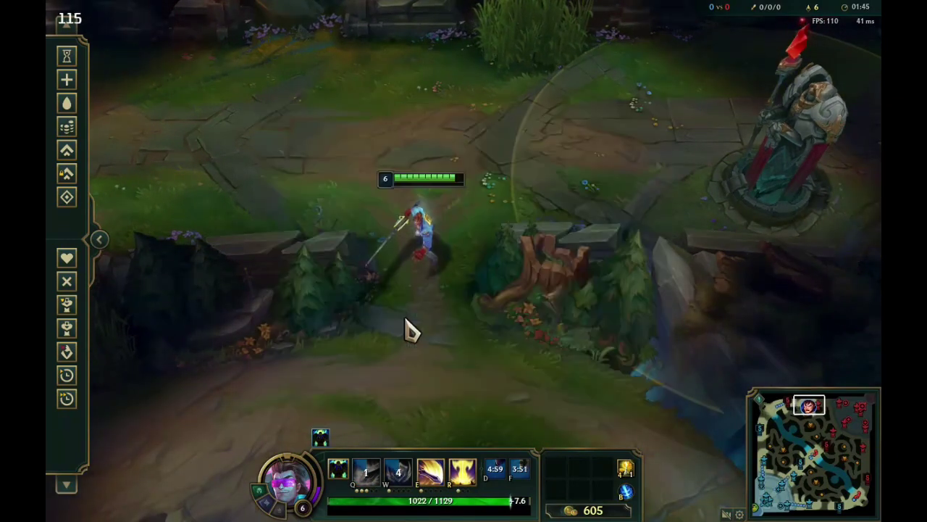